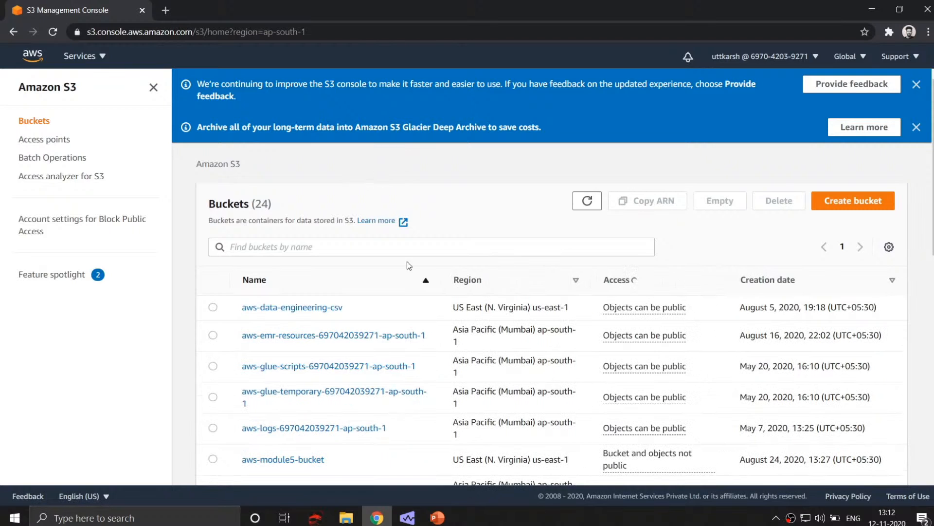
# Step: Look through the list of existing S3 buckets and their regions
pyautogui.scroll(-4, 418, 299)
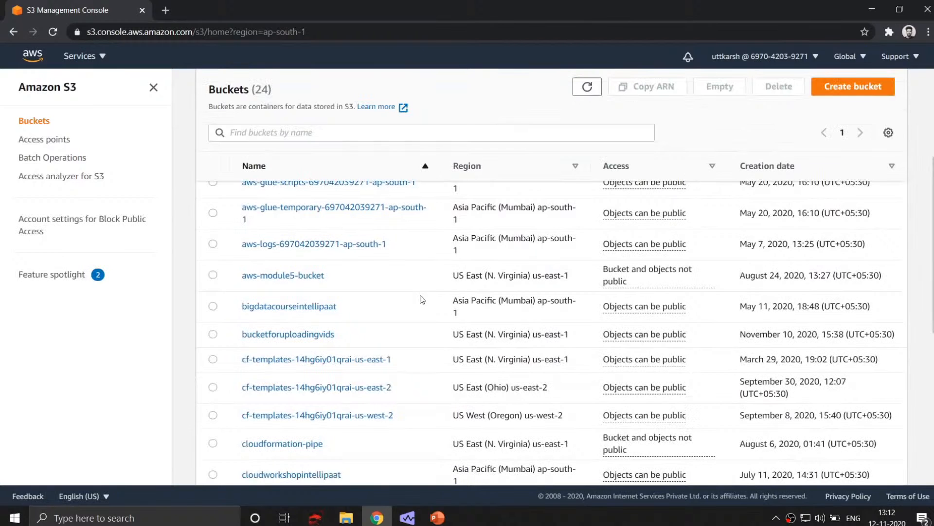
pyautogui.scroll(-5, 422, 299)
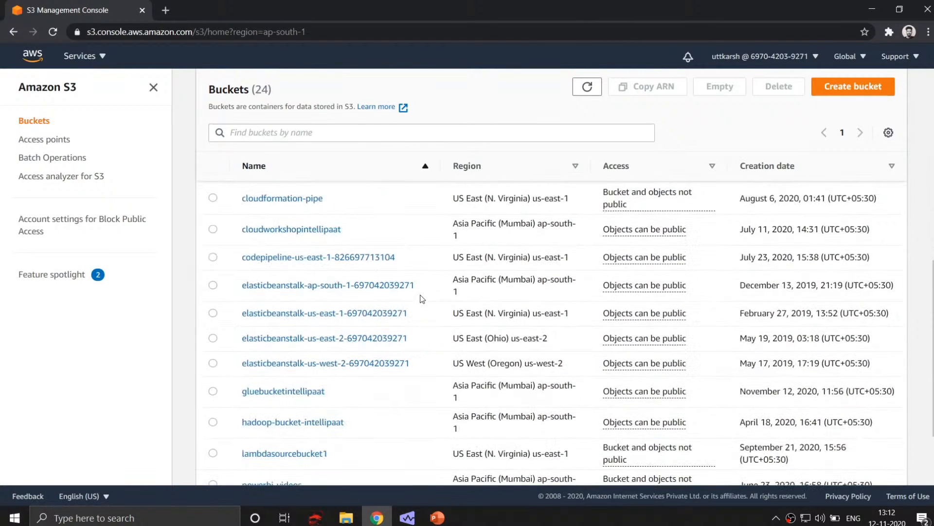
pyautogui.scroll(-2, 422, 298)
pyautogui.scroll(8, 333, 431)
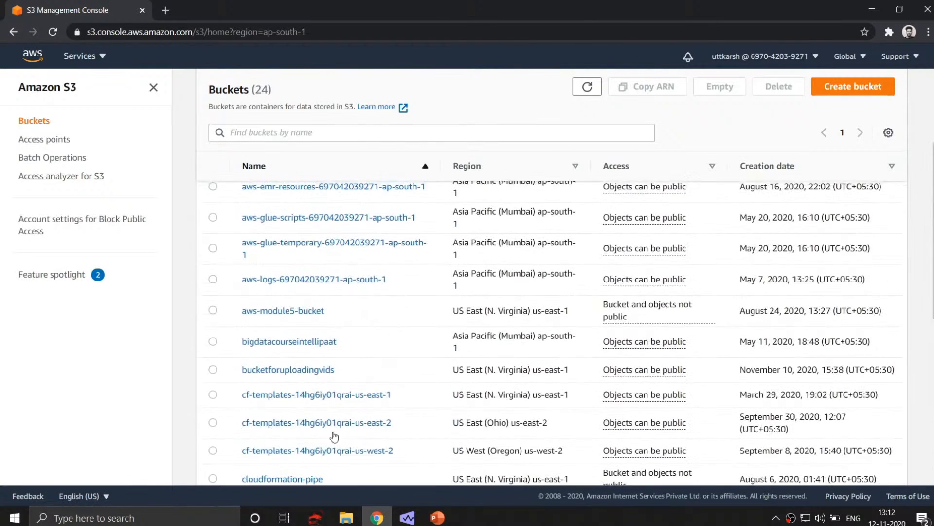
pyautogui.scroll(3, 333, 431)
pyautogui.scroll(-10, 333, 433)
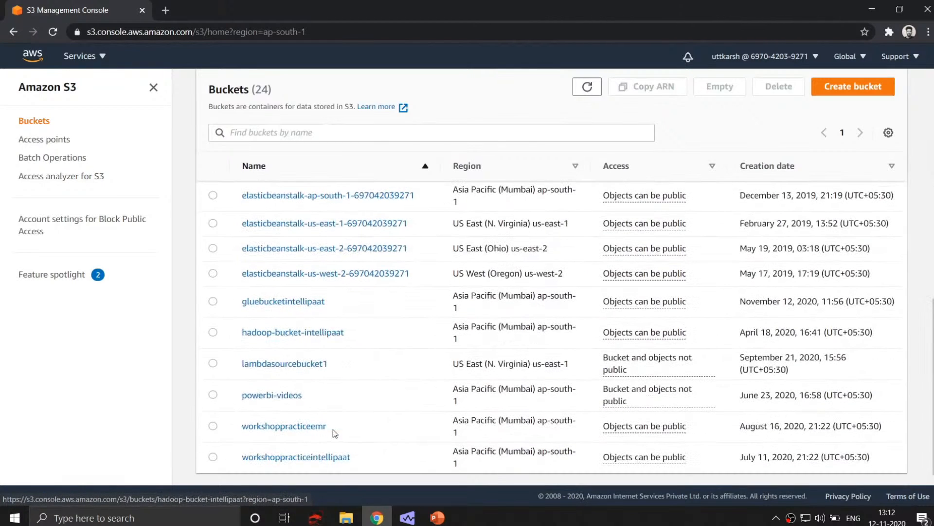
pyautogui.scroll(6, 333, 429)
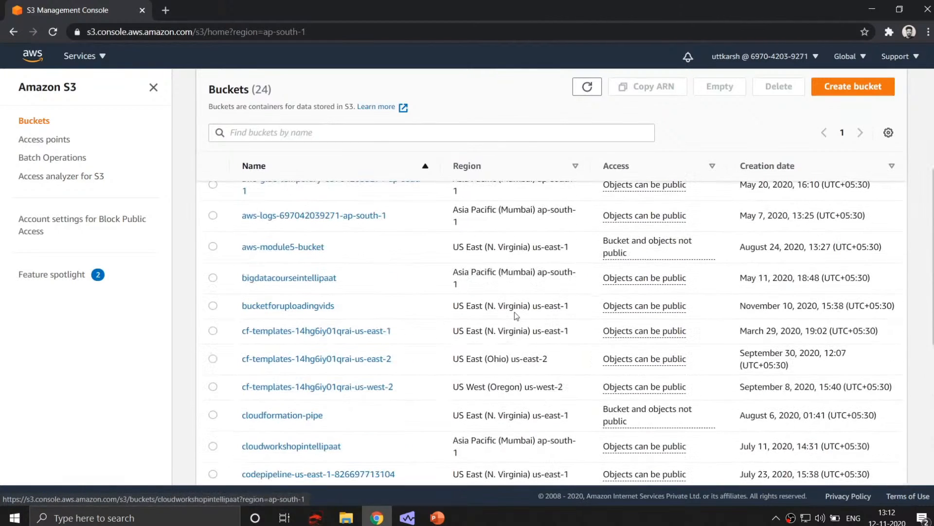
# Step: Start creating a new bucket and name it youtubeliveglue
pyautogui.click(883, 92)
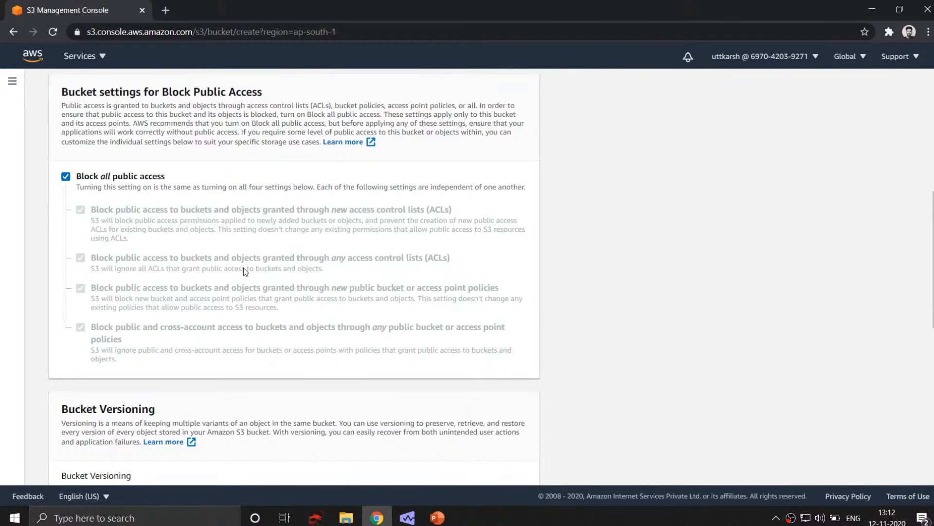
pyautogui.scroll(-2, 244, 272)
pyautogui.scroll(9, 109, 246)
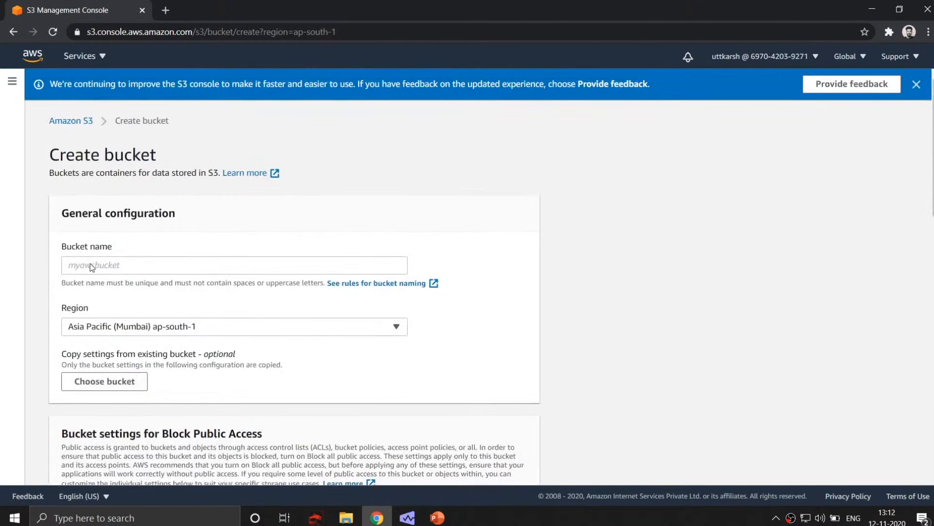
pyautogui.click(129, 258)
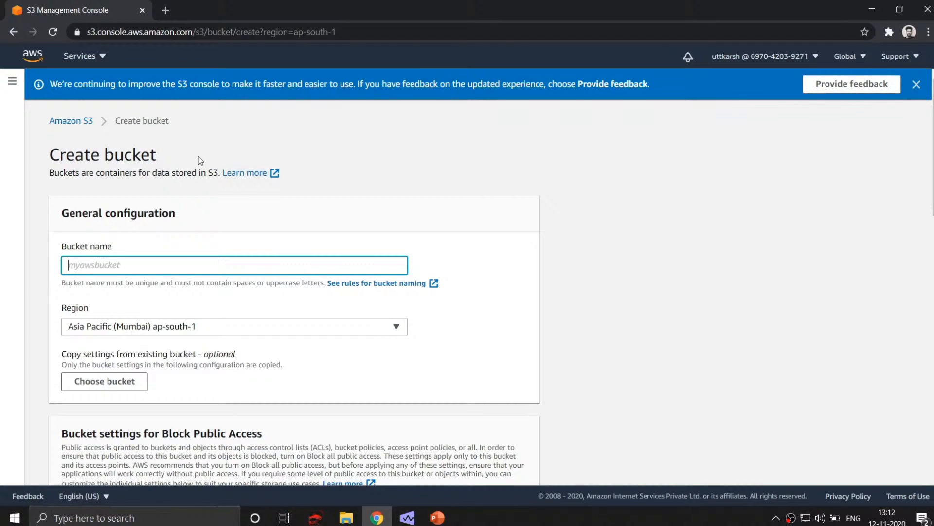
pyautogui.write('yotu')
pyautogui.press('BackSpace')
pyautogui.write('utubeliveglue')
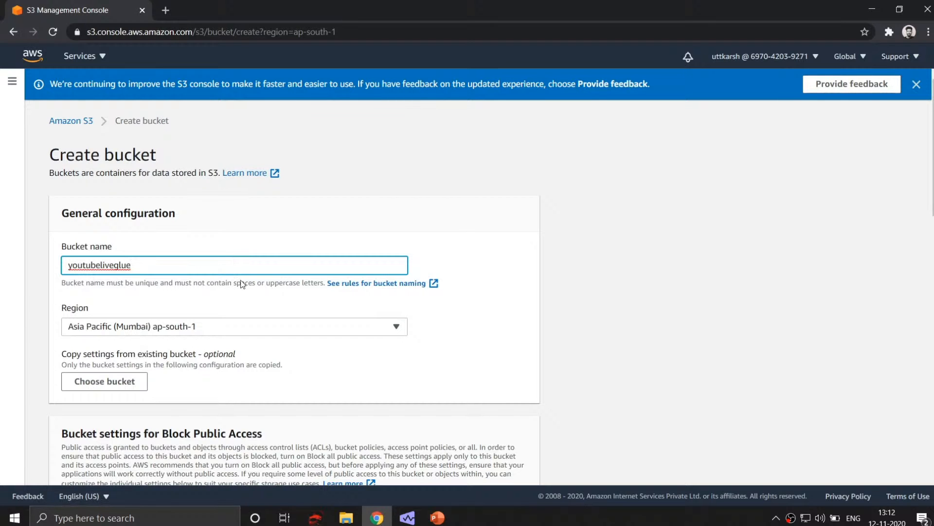
# Step: Turn off Block all public access with the public-exposure acknowledgement, and create the bucket
pyautogui.scroll(-6, 241, 284)
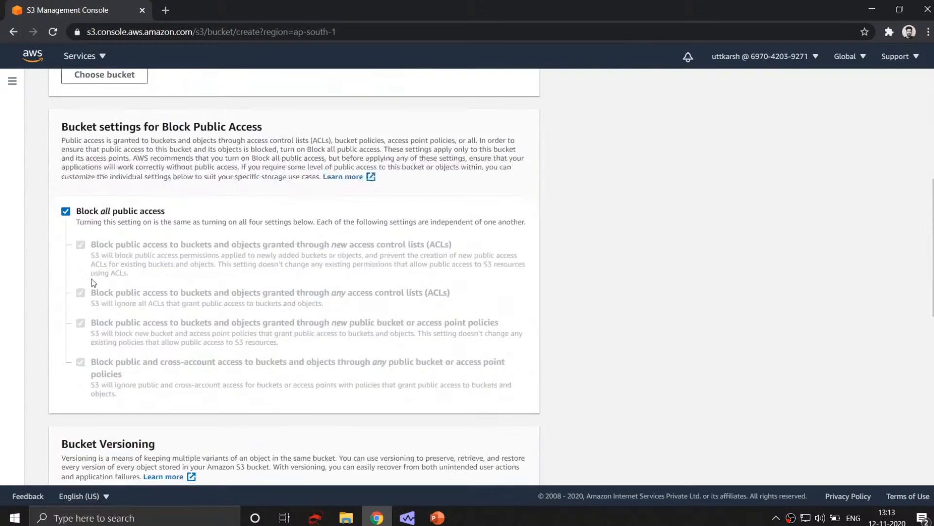
pyautogui.click(67, 215)
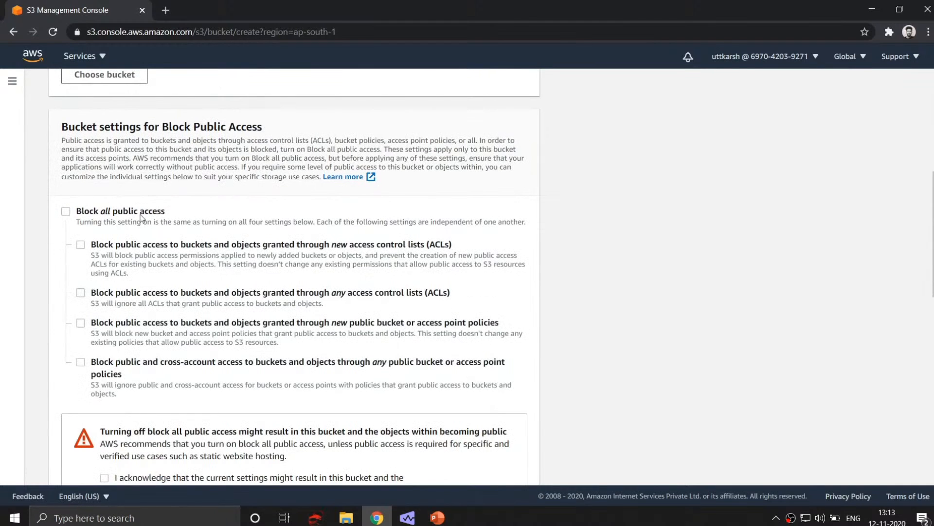
pyautogui.scroll(-2, 141, 252)
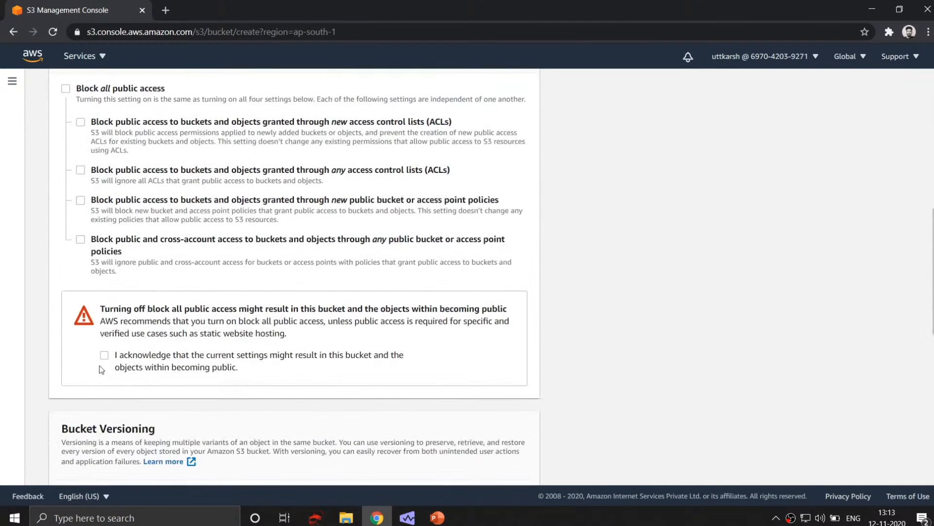
pyautogui.click(104, 355)
pyautogui.scroll(-1, 292, 397)
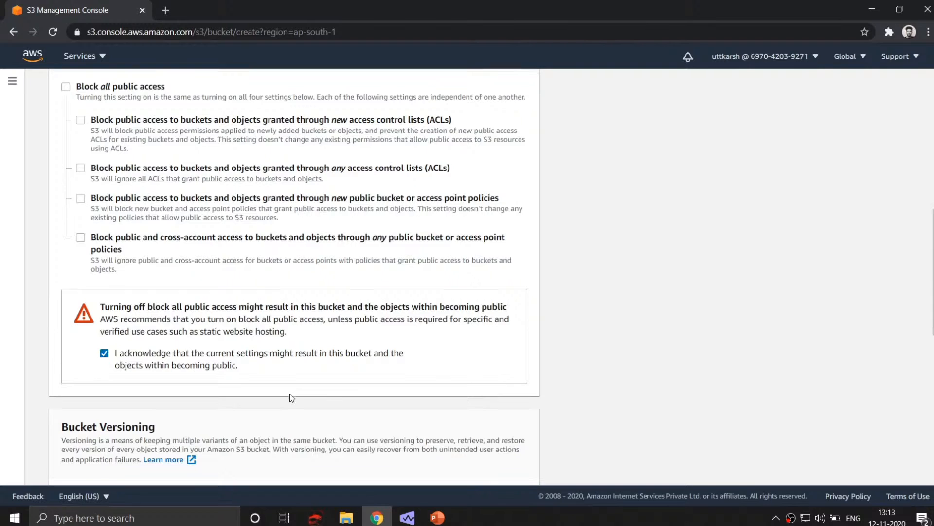
pyautogui.scroll(-5, 290, 394)
pyautogui.scroll(-5, 209, 361)
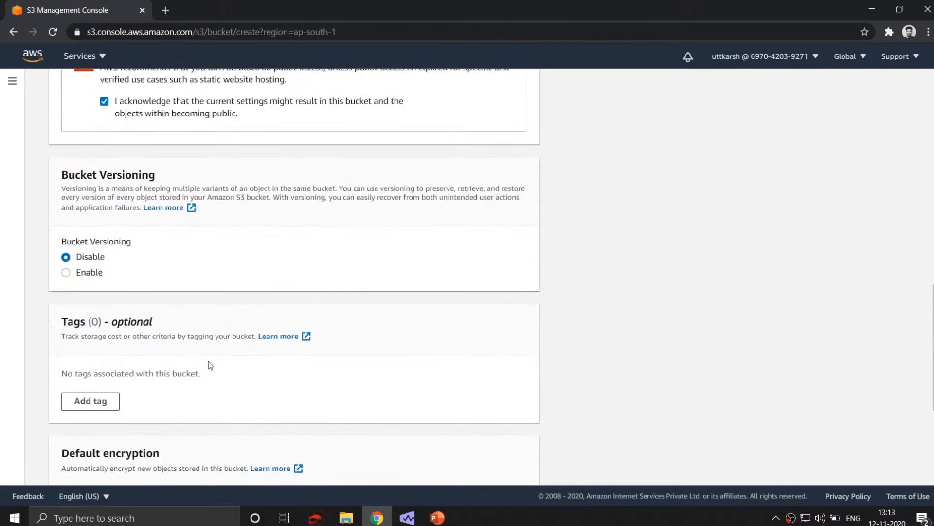
pyautogui.click(491, 467)
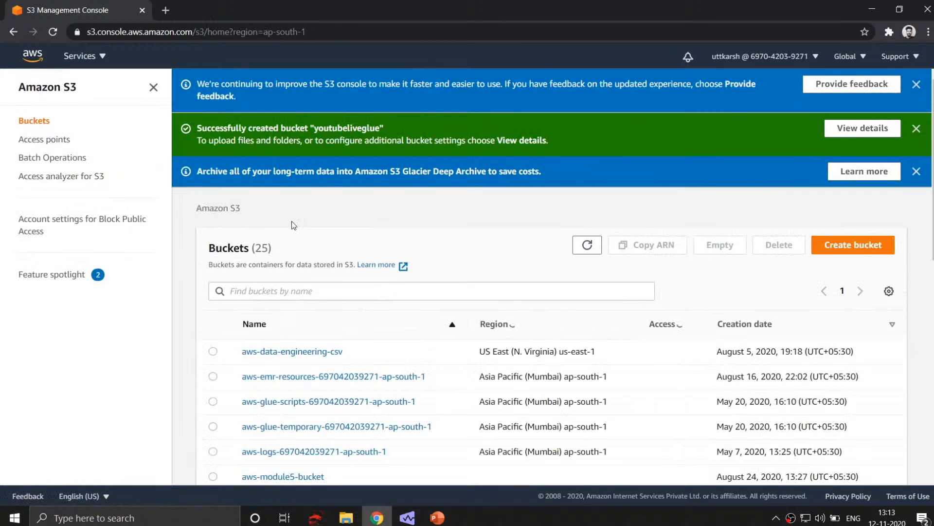
# Step: Open the youtubeliveglue bucket and create a folder named input in it
pyautogui.scroll(-10, 402, 363)
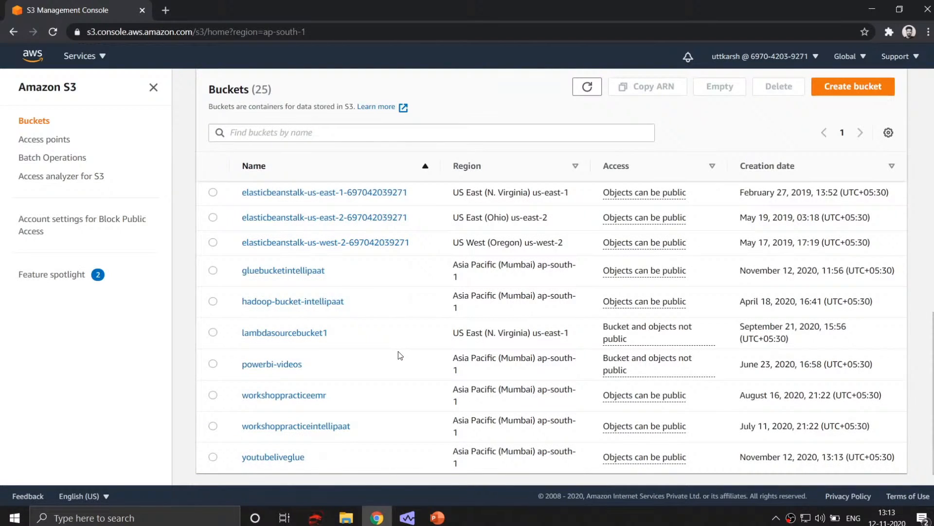
pyautogui.click(285, 459)
pyautogui.scroll(-4, 298, 452)
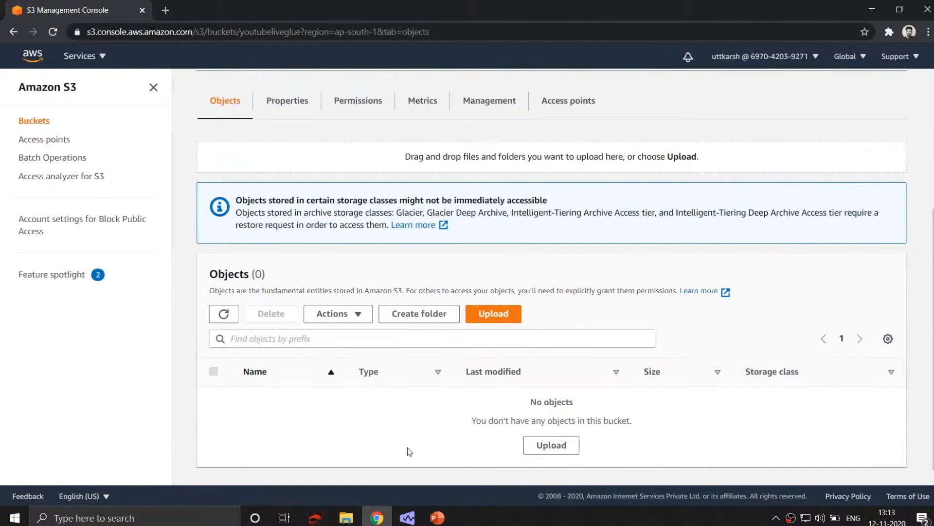
pyautogui.click(435, 315)
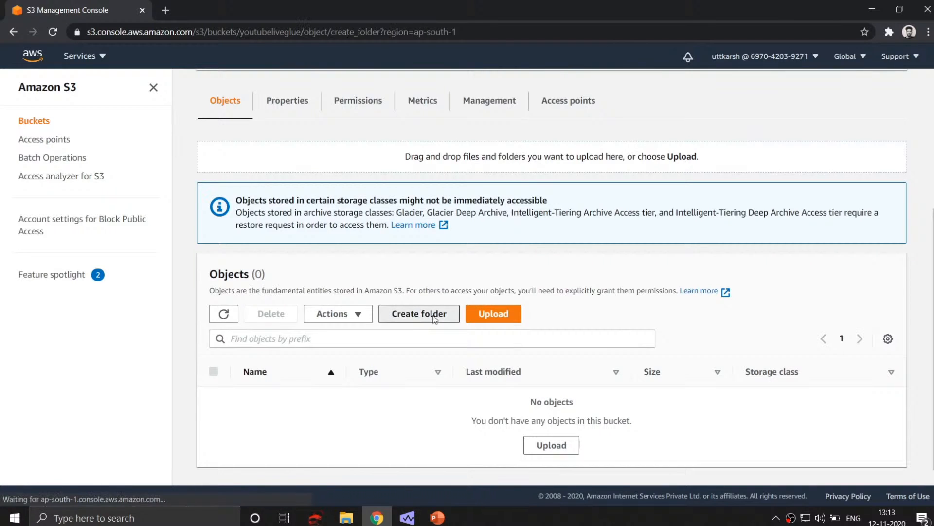
pyautogui.write('input')
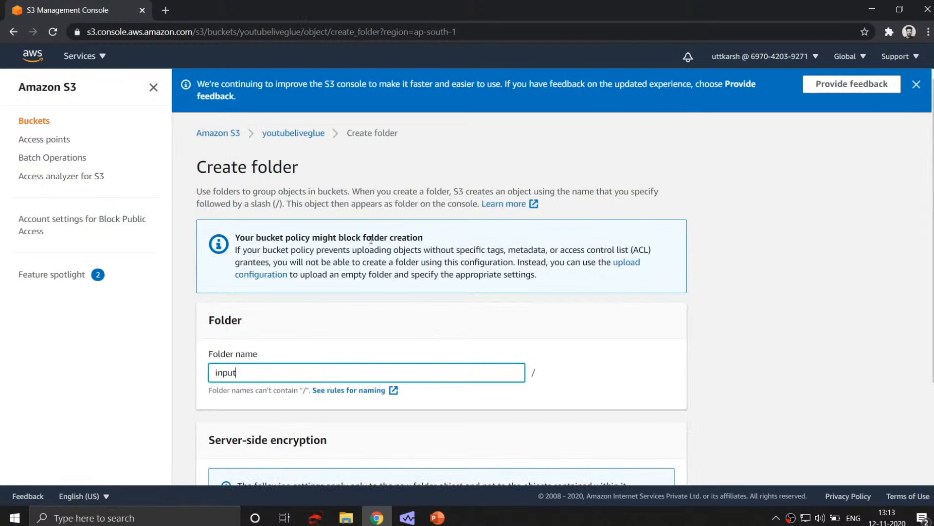
pyautogui.scroll(-3, 320, 379)
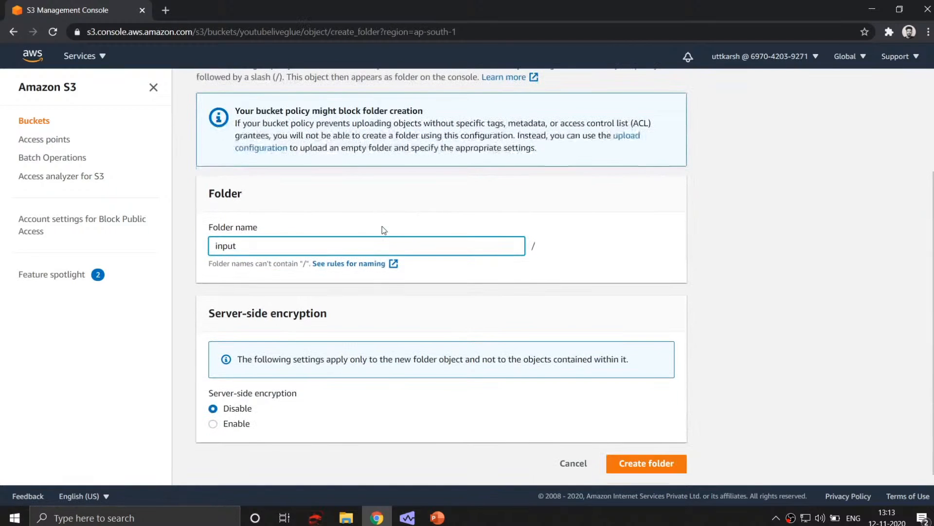
pyautogui.click(626, 465)
# Step: Create a second folder named output in the youtubeliveglue bucket
pyautogui.scroll(-5, 452, 385)
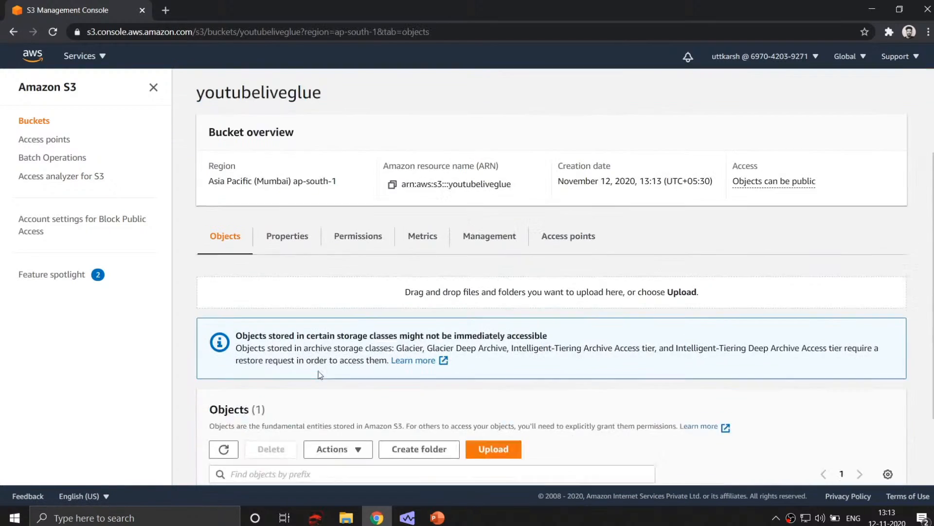
pyautogui.click(416, 365)
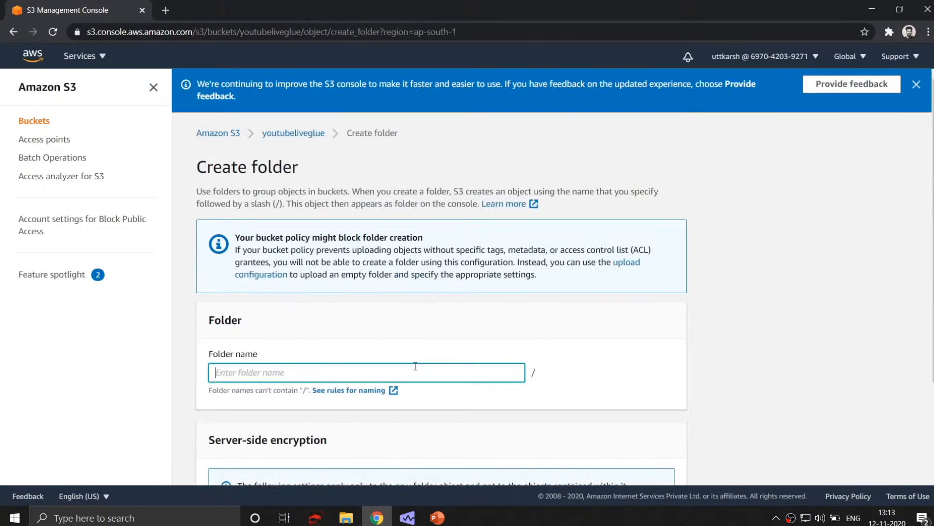
pyautogui.write('output')
pyautogui.scroll(-3, 481, 331)
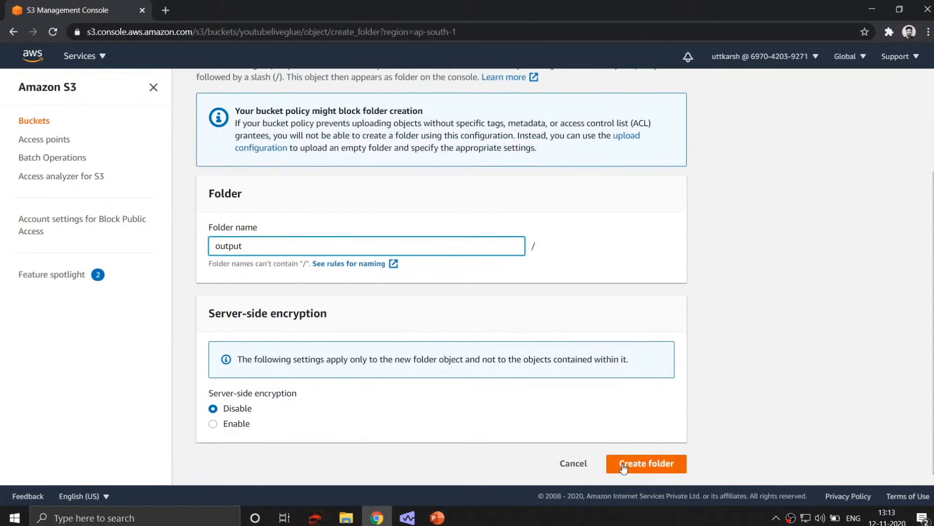
pyautogui.click(612, 463)
# Step: Open the input folder and add the yellow CSV file from the Datasets folder to a new upload
pyautogui.scroll(-5, 301, 375)
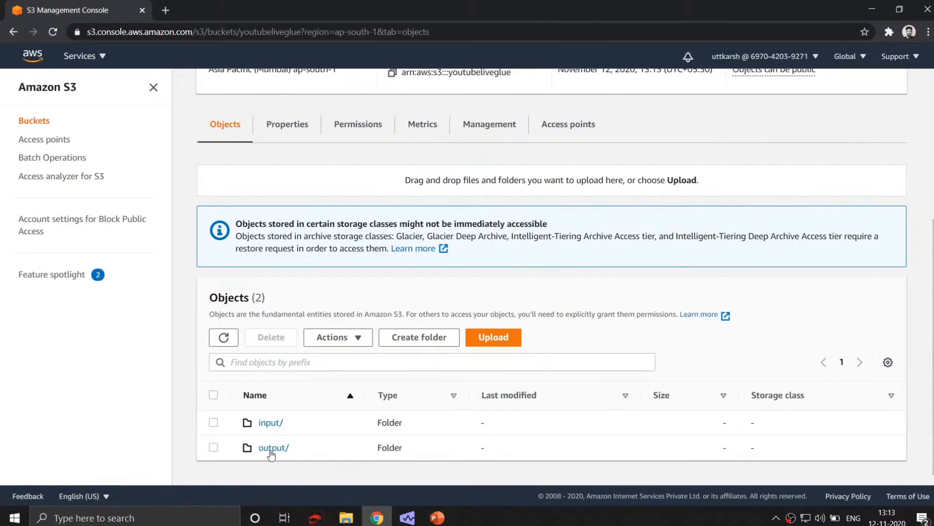
pyautogui.click(271, 423)
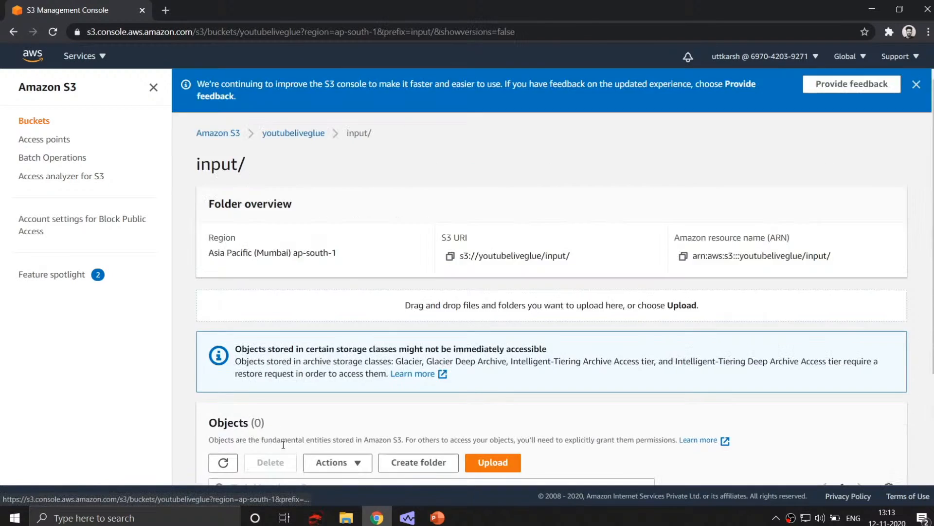
pyautogui.scroll(-3, 345, 338)
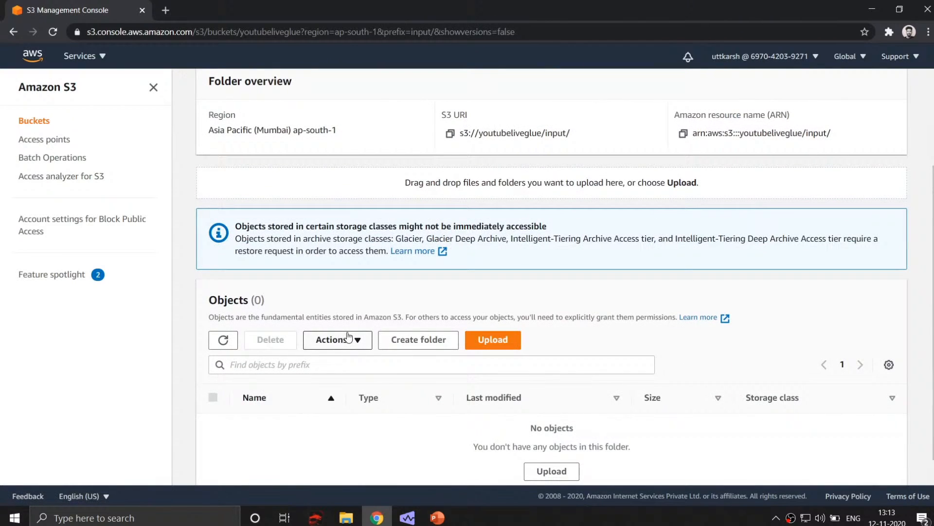
pyautogui.click(485, 343)
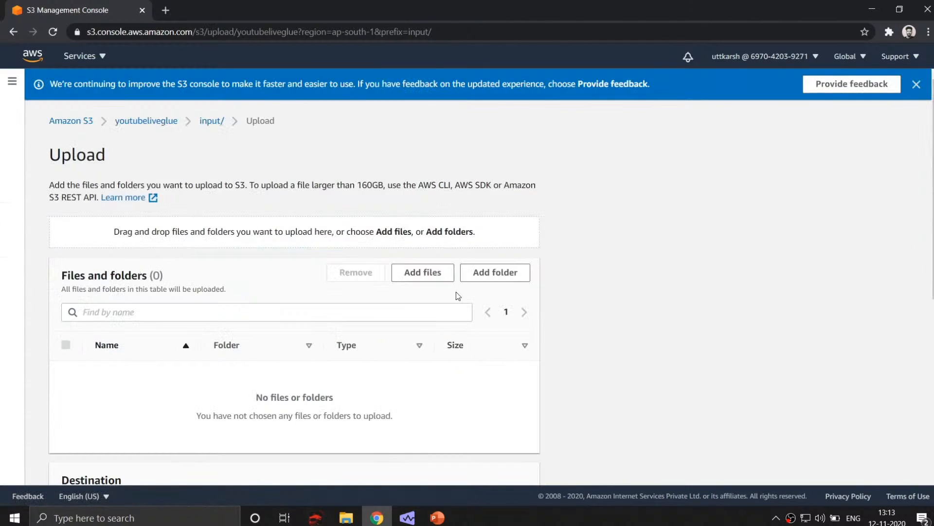
pyautogui.click(426, 276)
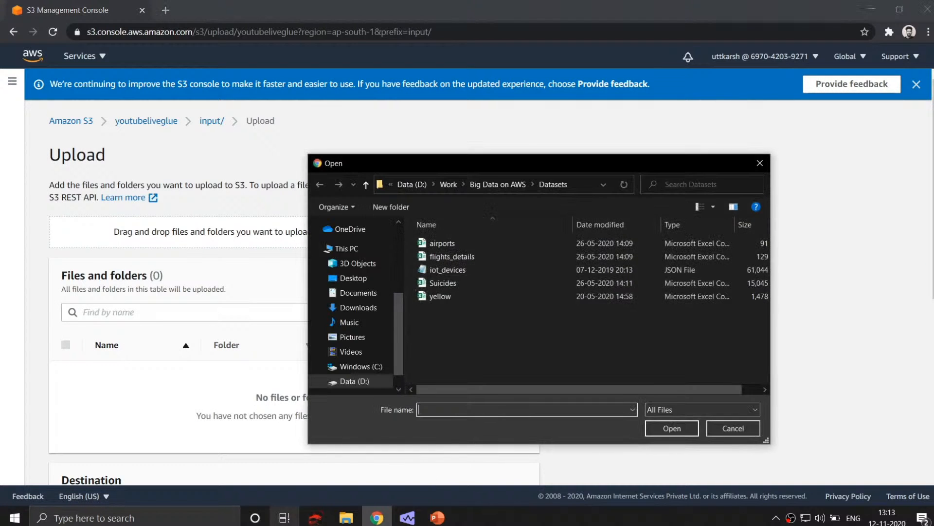
pyautogui.moveTo(522, 163); pyautogui.dragTo(483, 133)
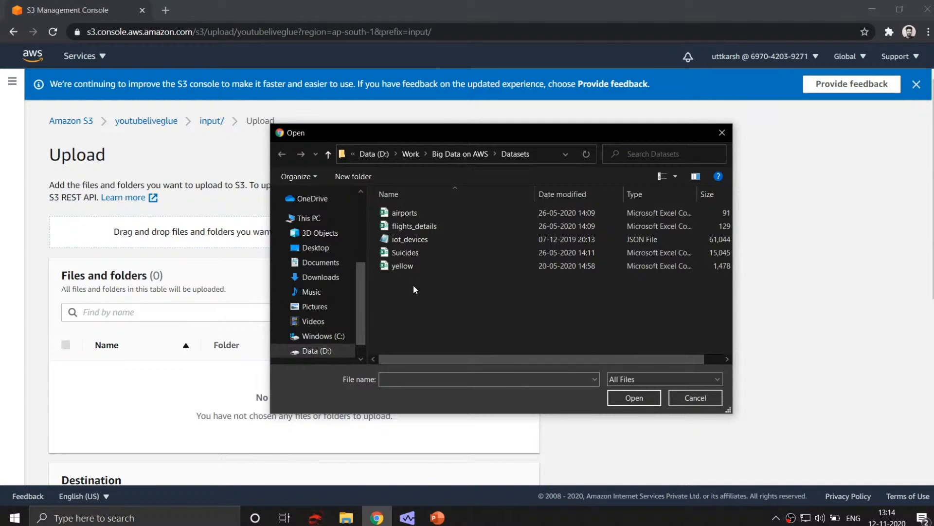
pyautogui.doubleClick(410, 267)
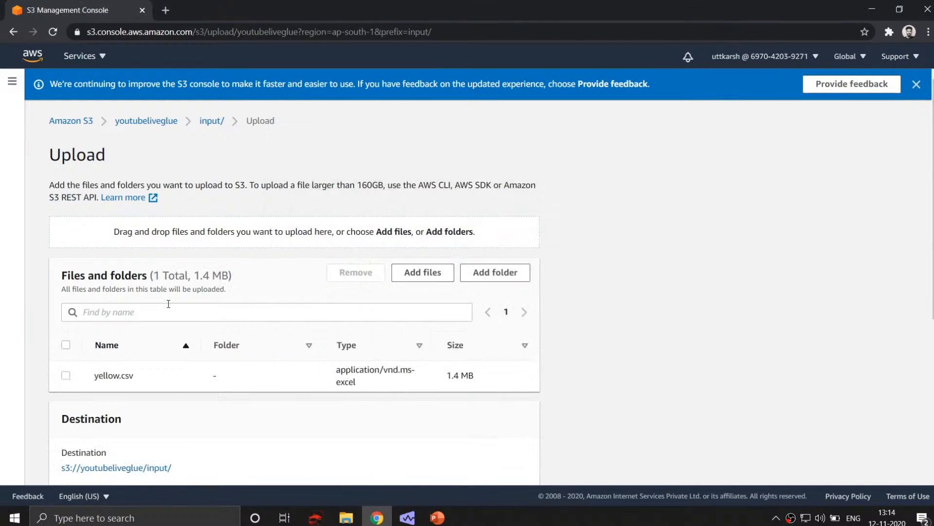
# Step: Upload yellow.csv to s3://youtubeliveglue/input/ with the default upload options
pyautogui.moveTo(447, 373); pyautogui.dragTo(480, 375)
pyautogui.scroll(-4, 148, 365)
pyautogui.scroll(-2, 153, 360)
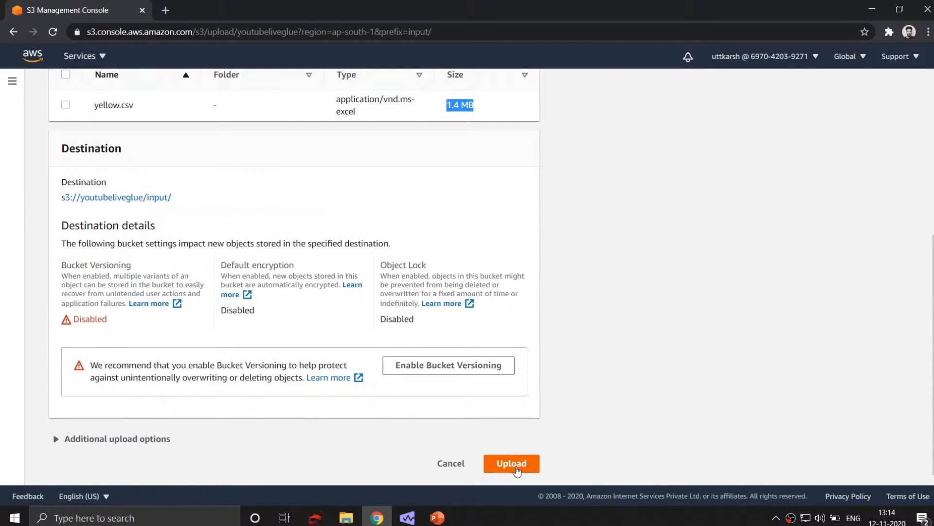
pyautogui.click(516, 469)
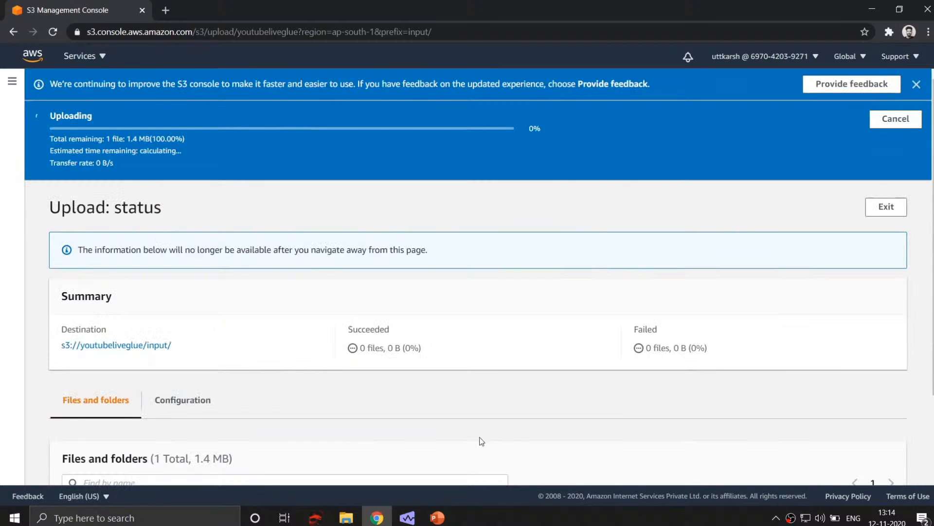
# Step: Review the upload status and open the destination input folder to check its contents
pyautogui.scroll(-1, 387, 398)
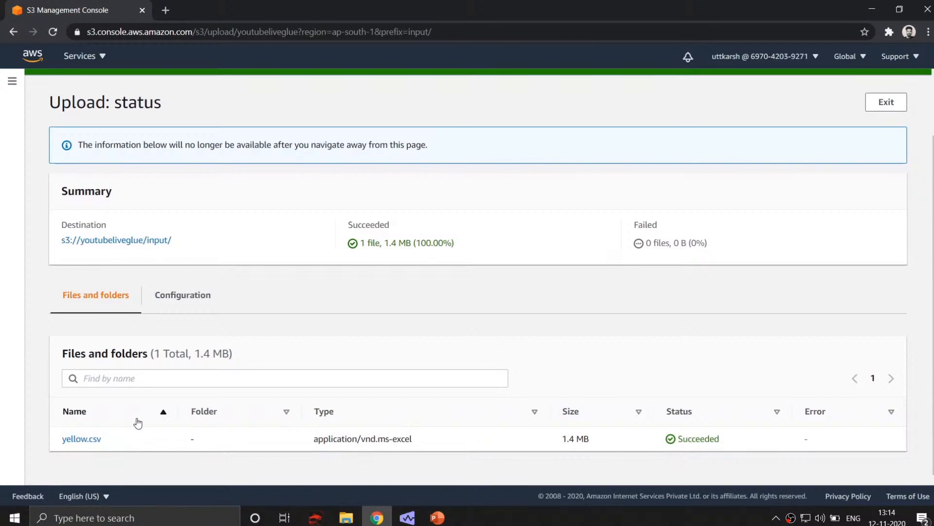
pyautogui.scroll(1, 118, 331)
pyautogui.click(117, 301)
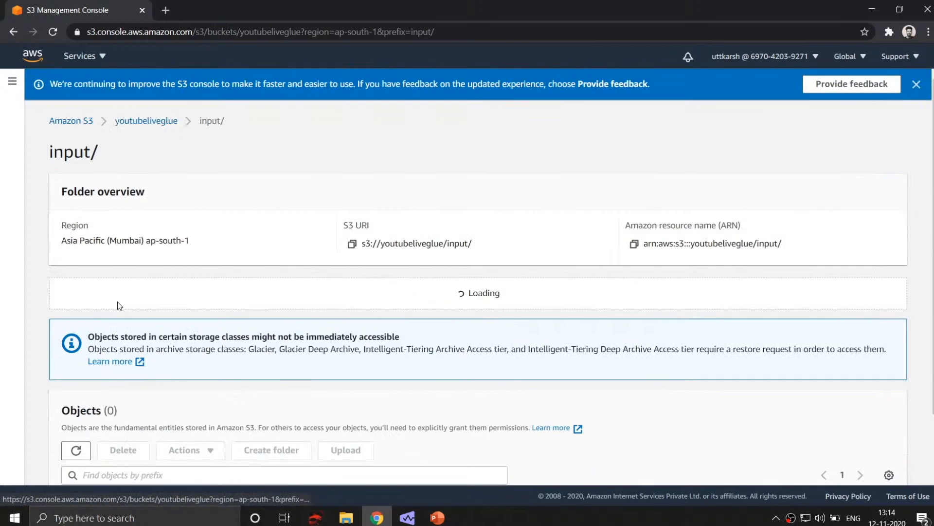
pyautogui.scroll(-2, 197, 334)
pyautogui.scroll(2, 197, 334)
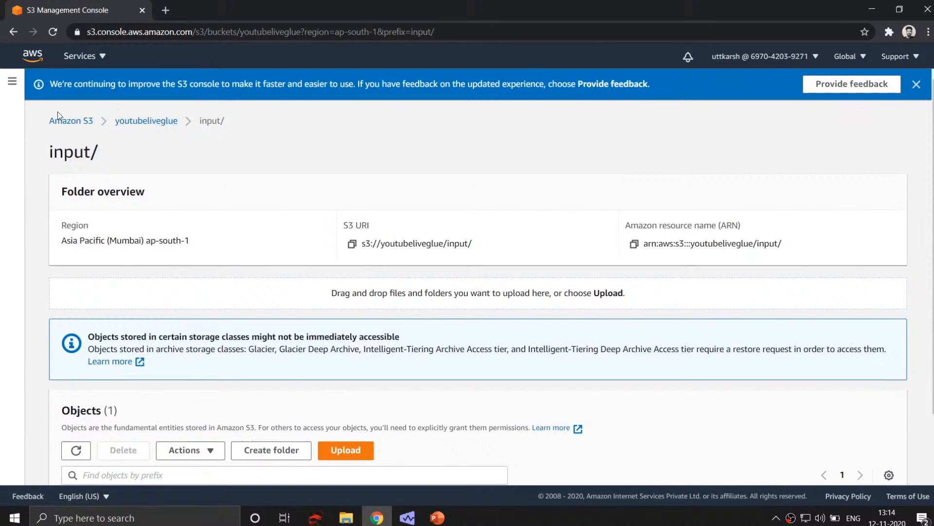
# Step: Return to the youtubeliveglue bucket's contents and reopen the input folder to check the uploaded file
pyautogui.click(127, 122)
pyautogui.scroll(-4, 214, 341)
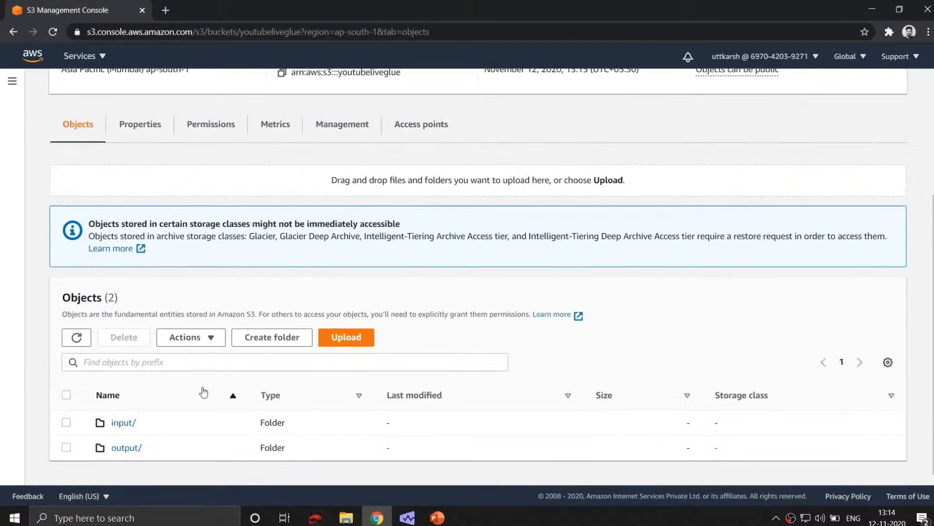
pyautogui.click(124, 422)
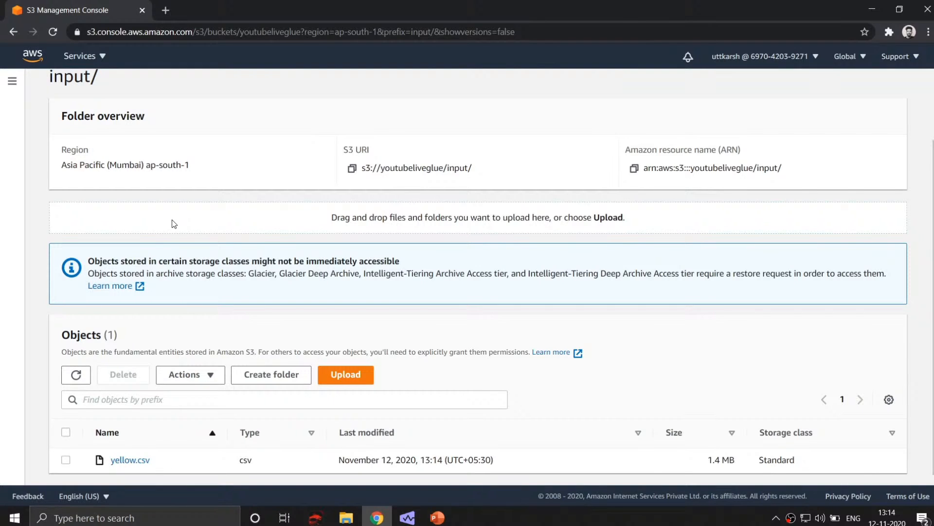
# Step: Open the AWS Management Console home in a separate browser tab and go to the AWS Glue service there
pyautogui.rightClick(32, 55)
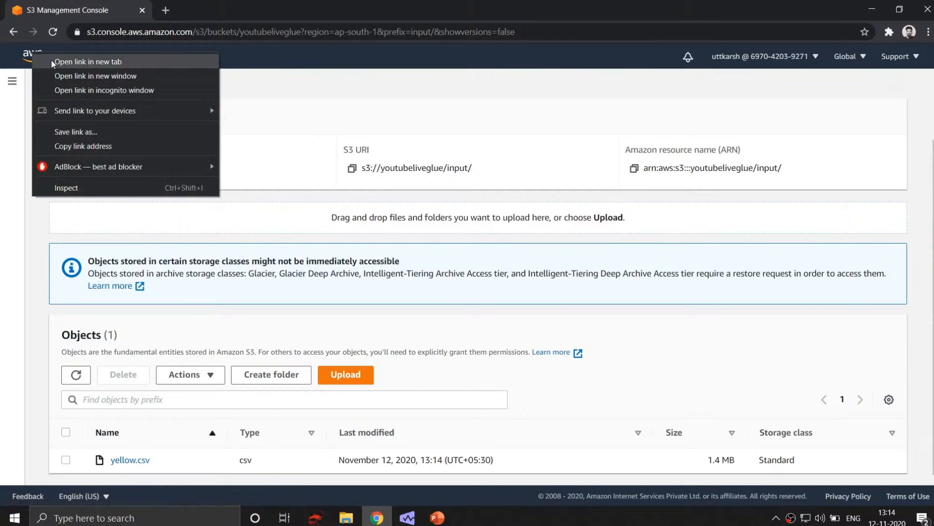
pyautogui.click(51, 60)
pyautogui.click(223, 17)
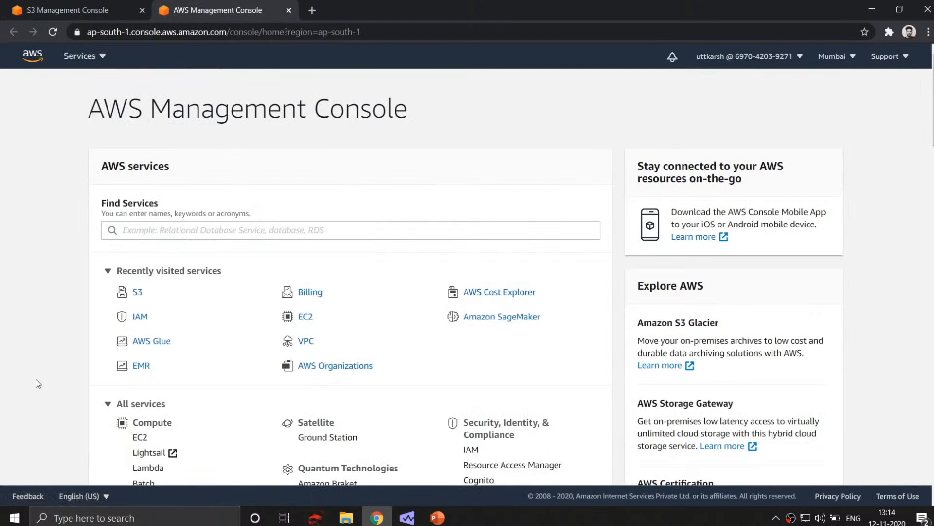
pyautogui.click(152, 342)
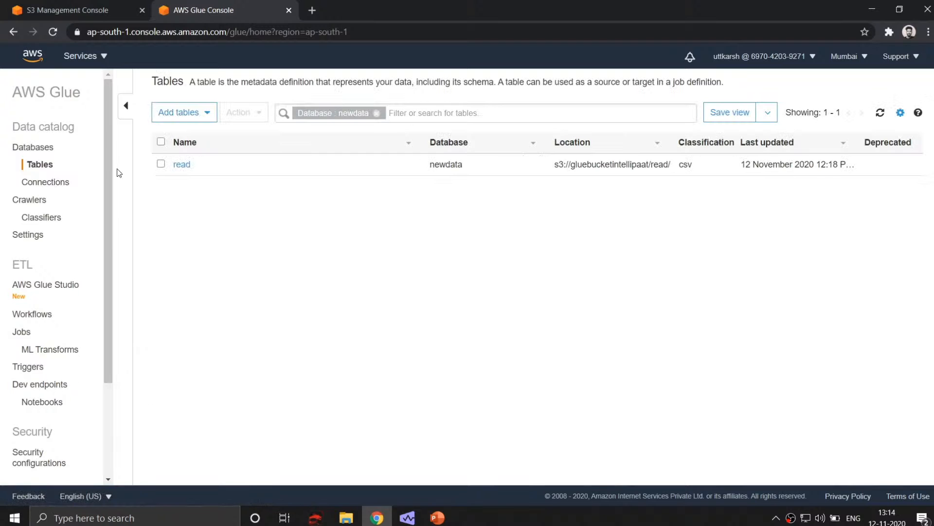
# Step: Delete the existing newdata database from the Glue data catalog
pyautogui.click(41, 153)
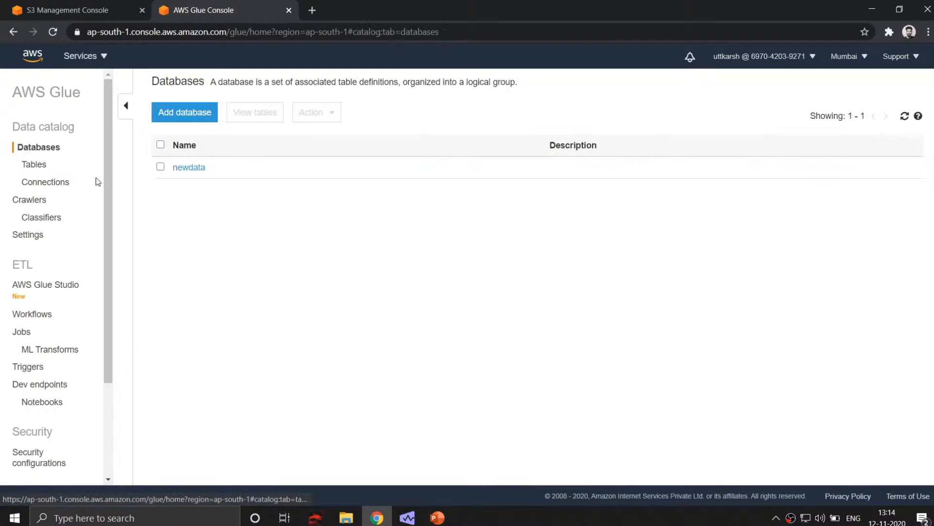
pyautogui.click(160, 166)
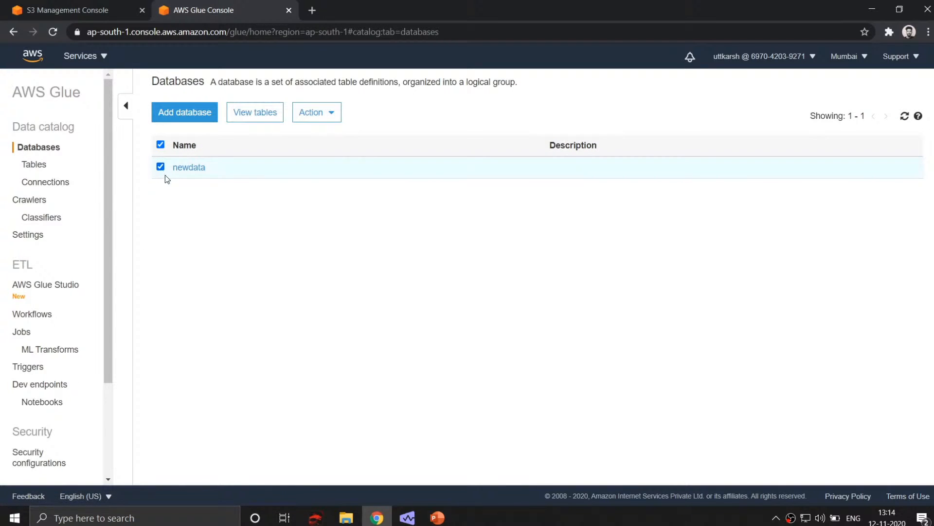
pyautogui.click(327, 117)
pyautogui.click(332, 154)
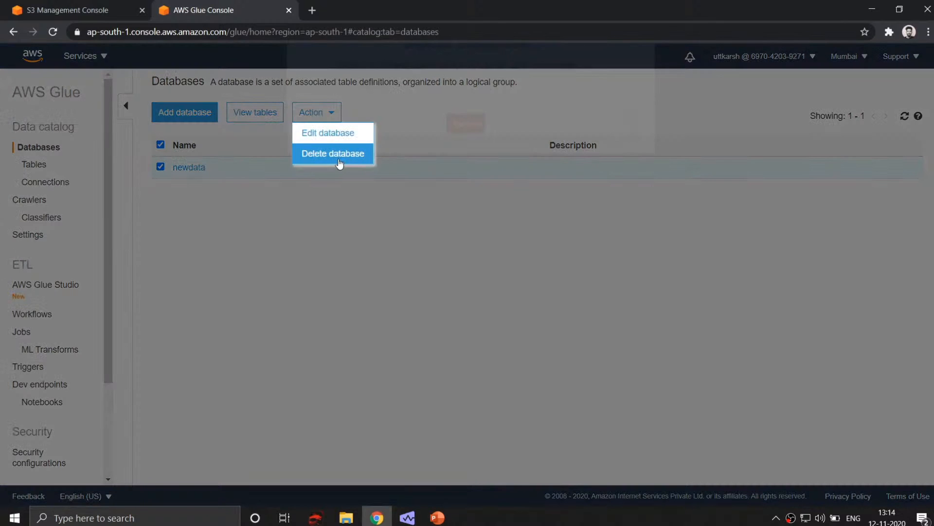
pyautogui.click(465, 200)
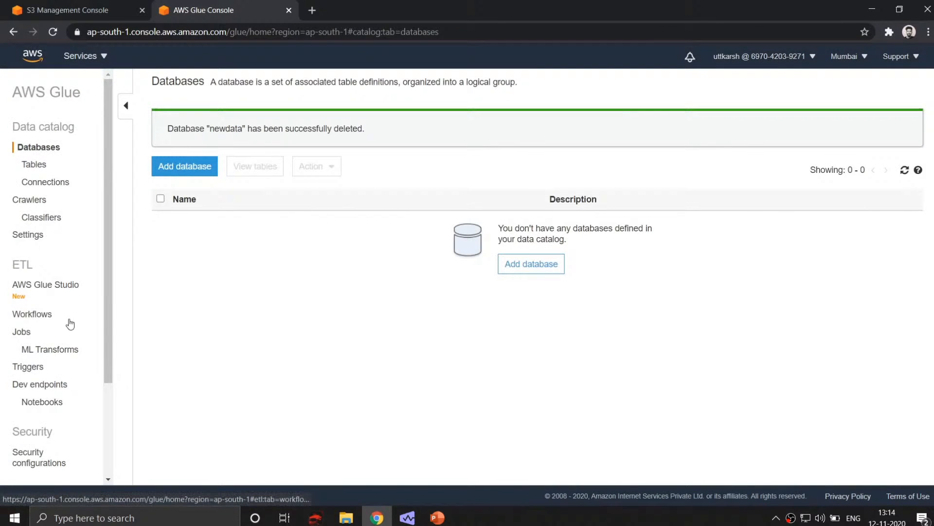
# Step: Delete the existing ETL job gluejob from AWS Glue
pyautogui.scroll(-1, 69, 323)
pyautogui.click(24, 270)
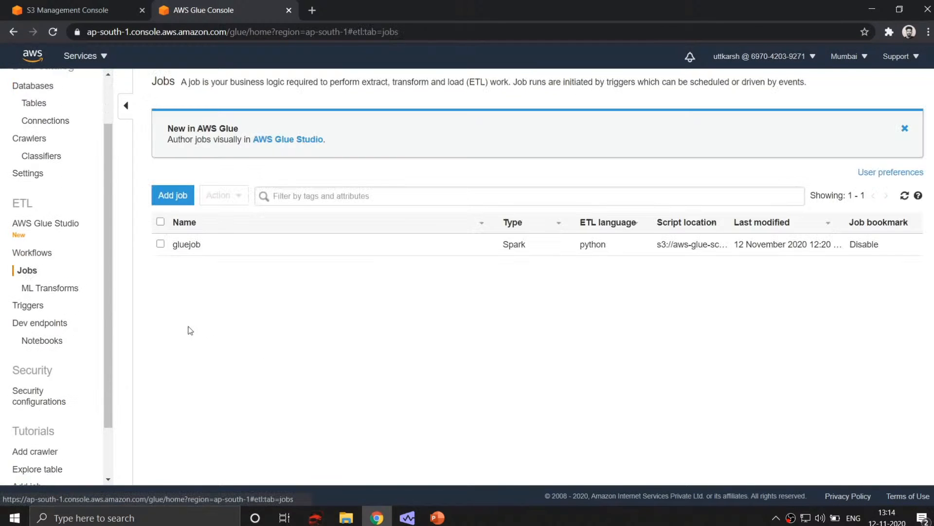
pyautogui.click(160, 244)
pyautogui.click(218, 196)
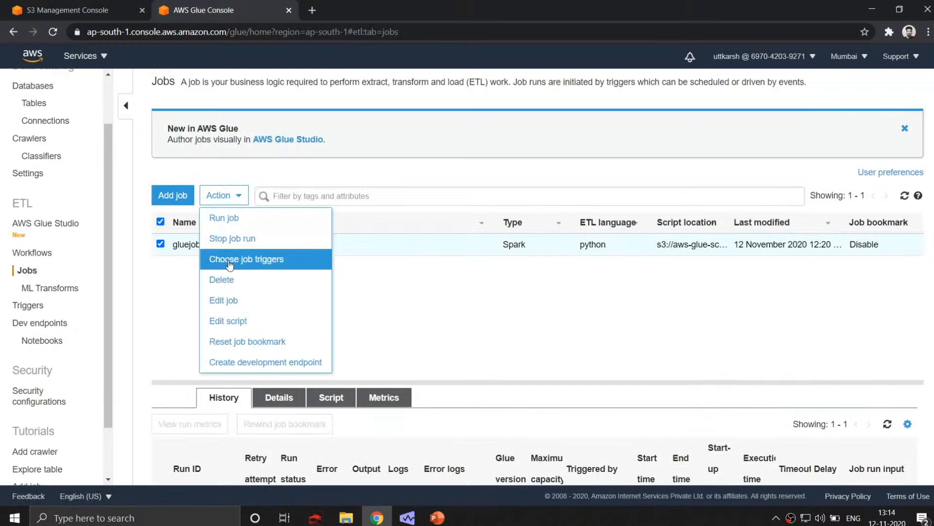
pyautogui.click(220, 278)
pyautogui.click(470, 201)
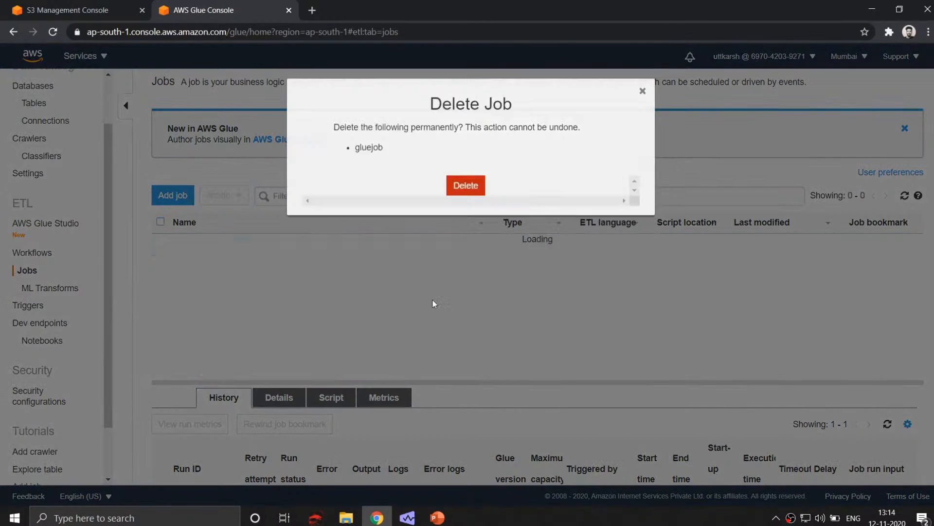
# Step: Delete the existing crawler crawler1 from the Glue data catalog
pyautogui.scroll(2, 49, 359)
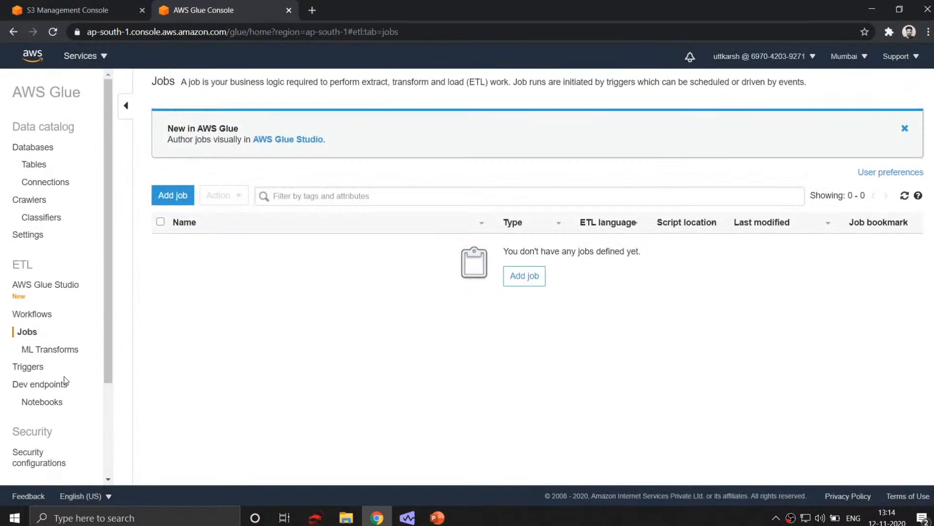
pyautogui.click(38, 202)
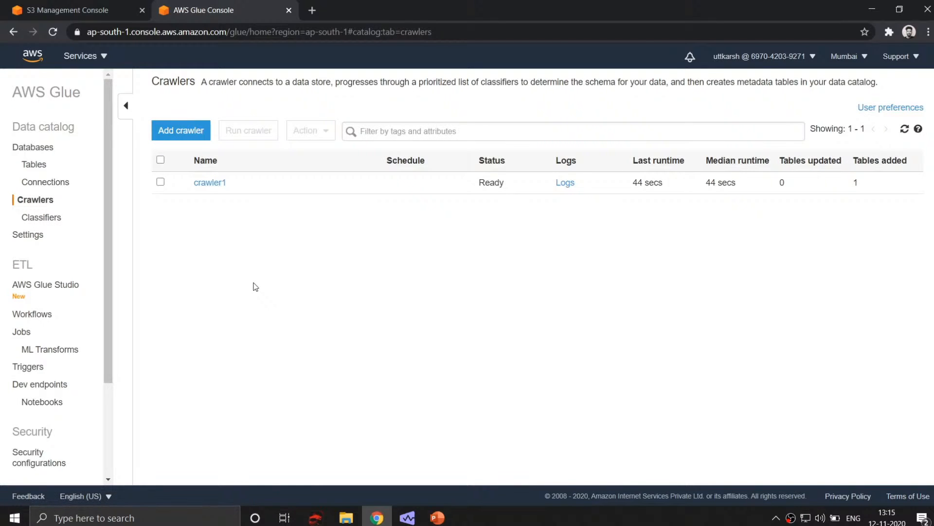
pyautogui.click(160, 182)
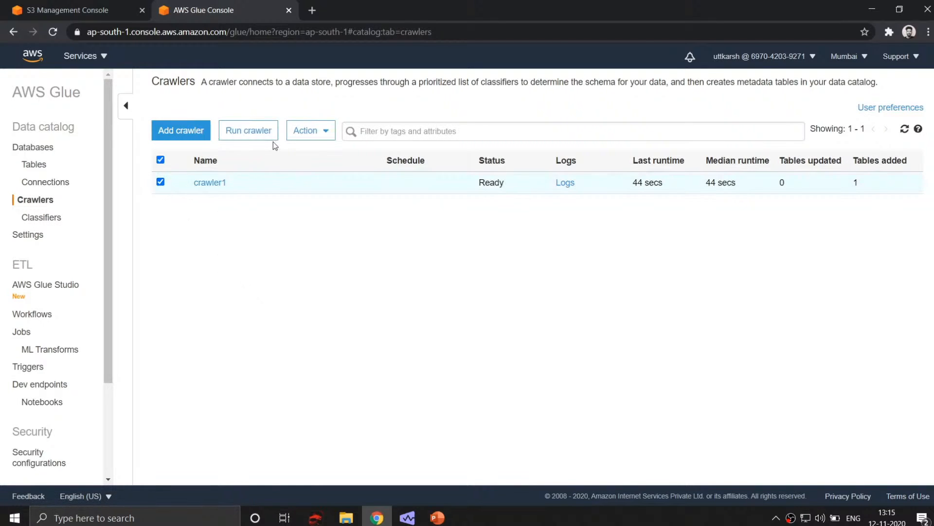
pyautogui.click(307, 136)
pyautogui.click(322, 257)
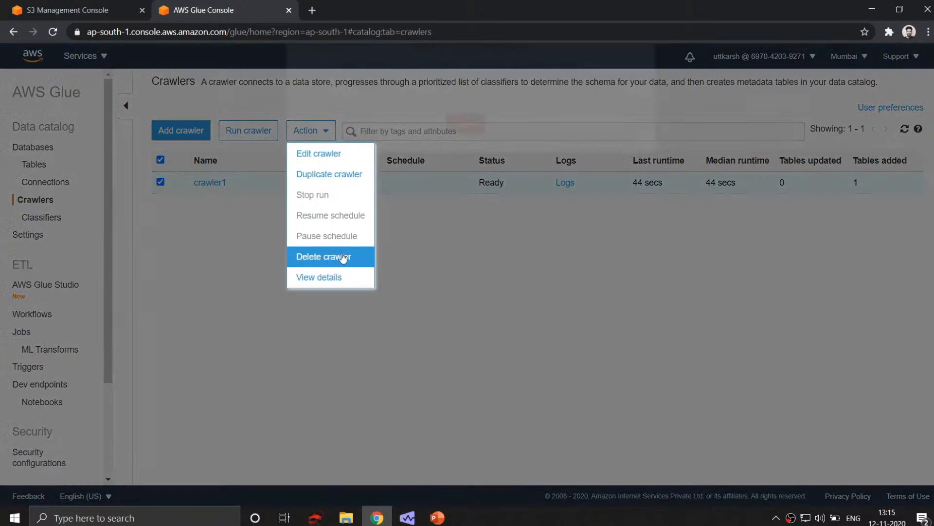
pyautogui.click(459, 200)
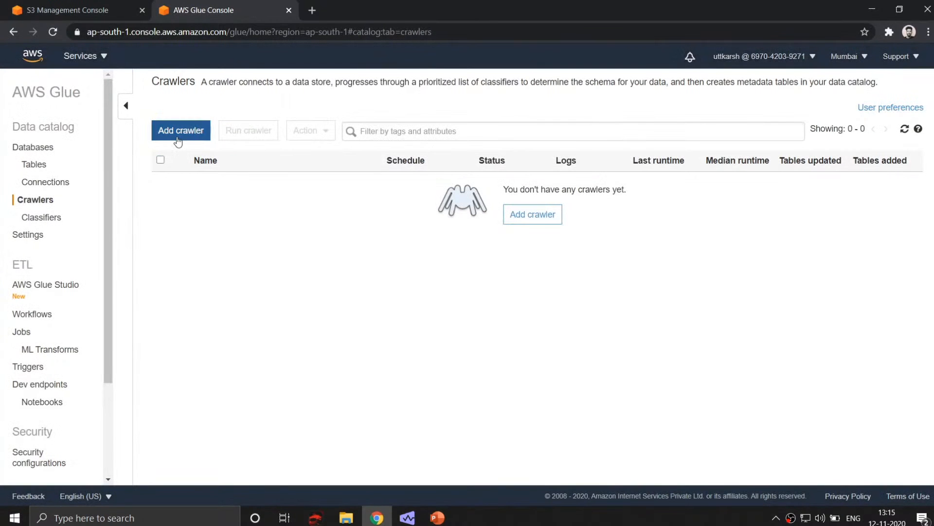
# Step: Start a new crawler named ytliveglue with Data stores as its source type and Crawl all folders for repeat crawls
pyautogui.click(178, 139)
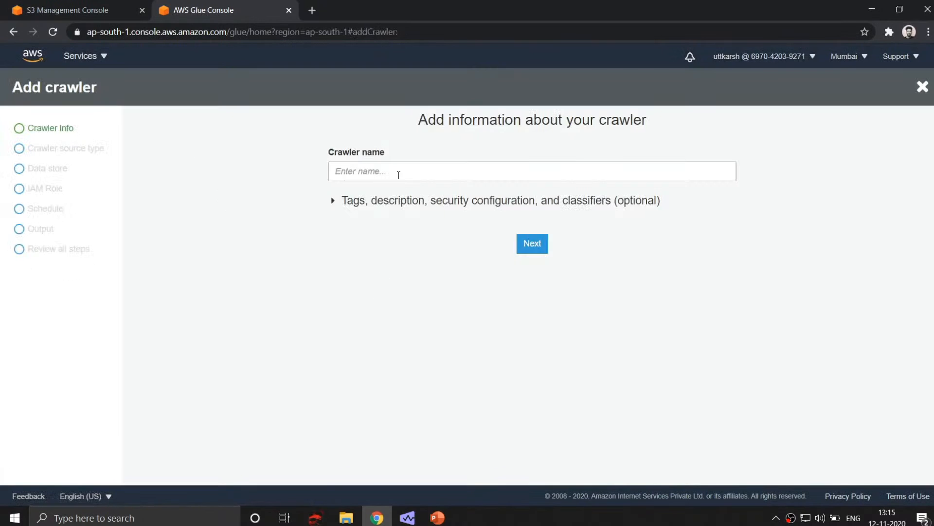
pyautogui.click(398, 175)
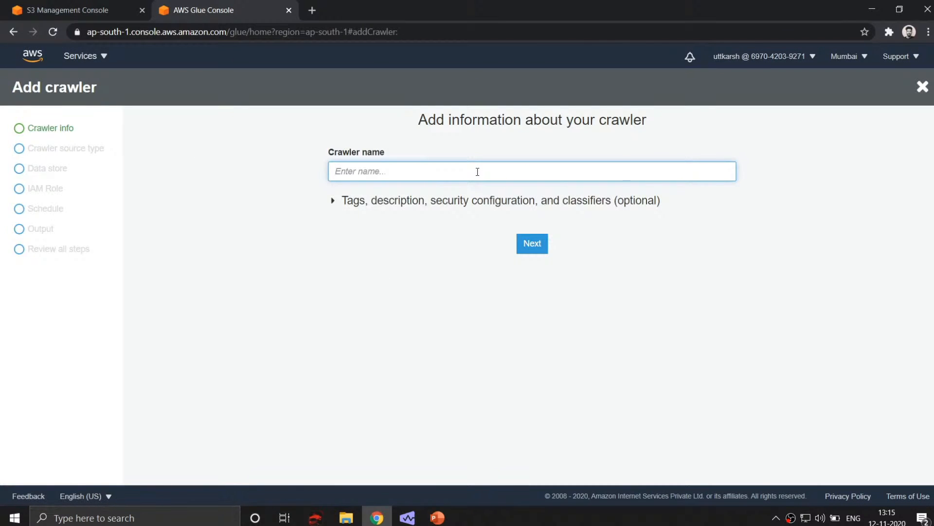
pyautogui.write('ytliveglue')
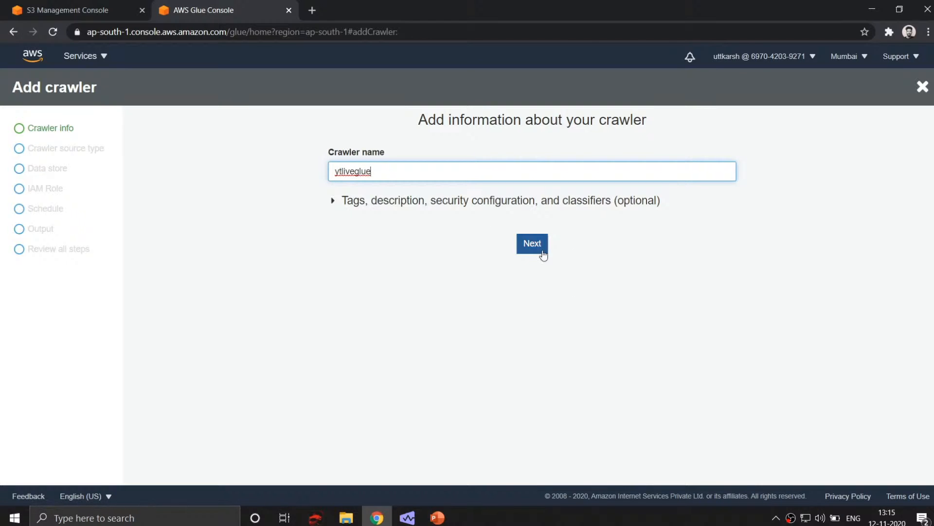
pyautogui.click(532, 244)
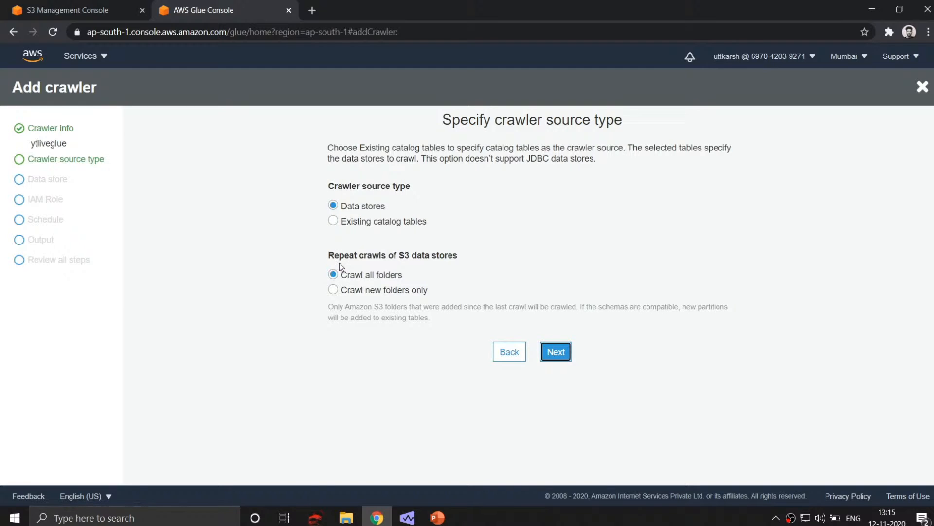
pyautogui.click(556, 352)
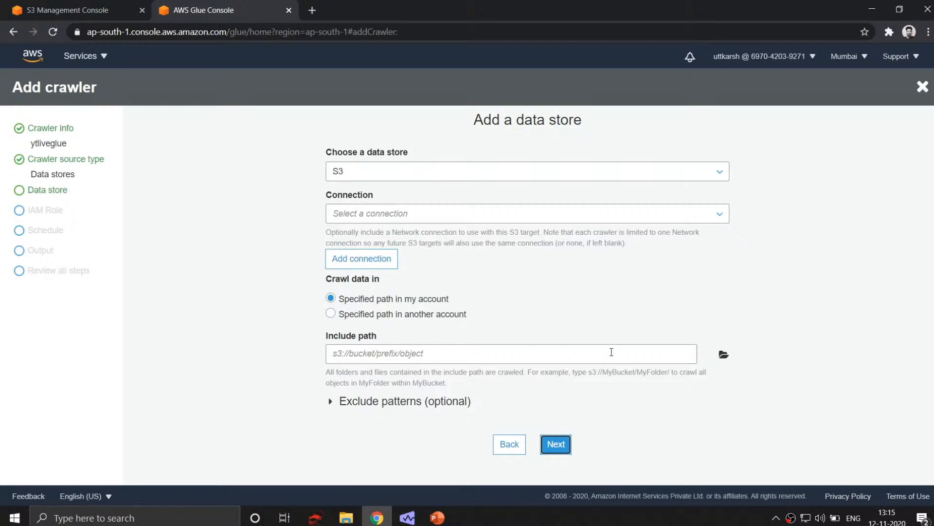
# Step: Set the crawler's S3 include path to s3://youtubeliveglue/input by choosing the bucket's input folder, and accept the data store
pyautogui.click(724, 354)
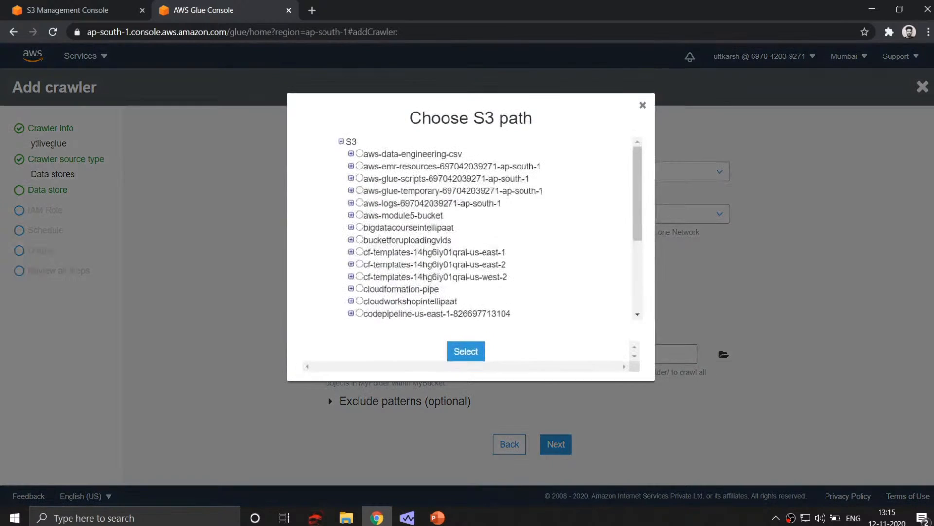
pyautogui.scroll(-3, 460, 243)
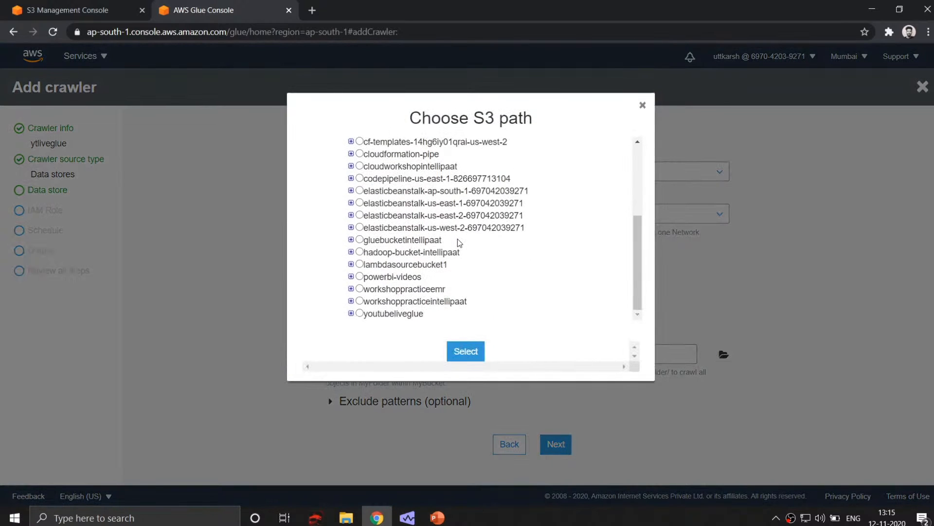
pyautogui.click(351, 313)
pyautogui.scroll(-1, 396, 312)
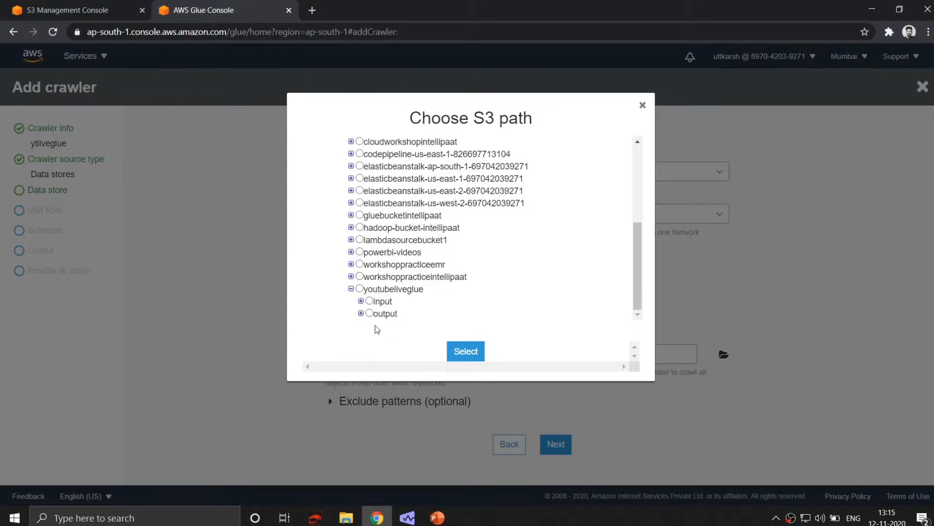
pyautogui.click(370, 301)
pyautogui.click(361, 301)
pyautogui.scroll(-1, 395, 322)
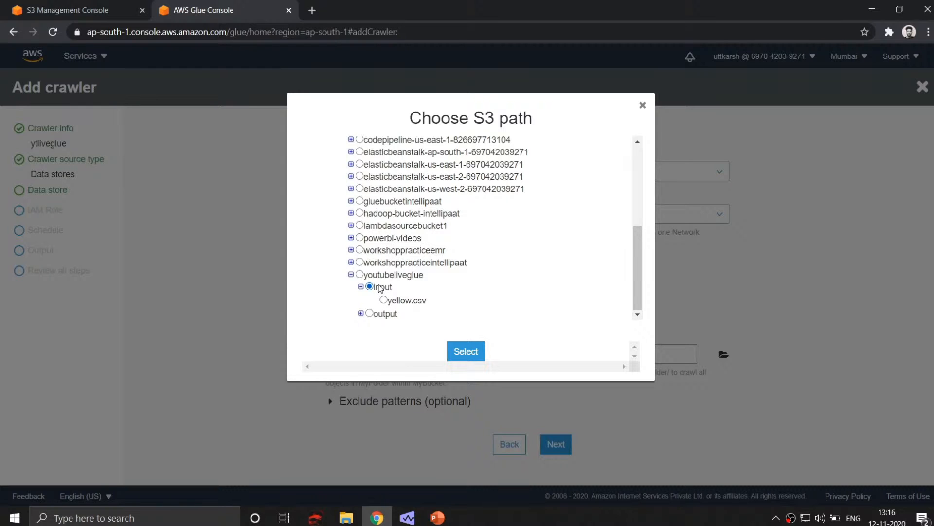
pyautogui.click(466, 351)
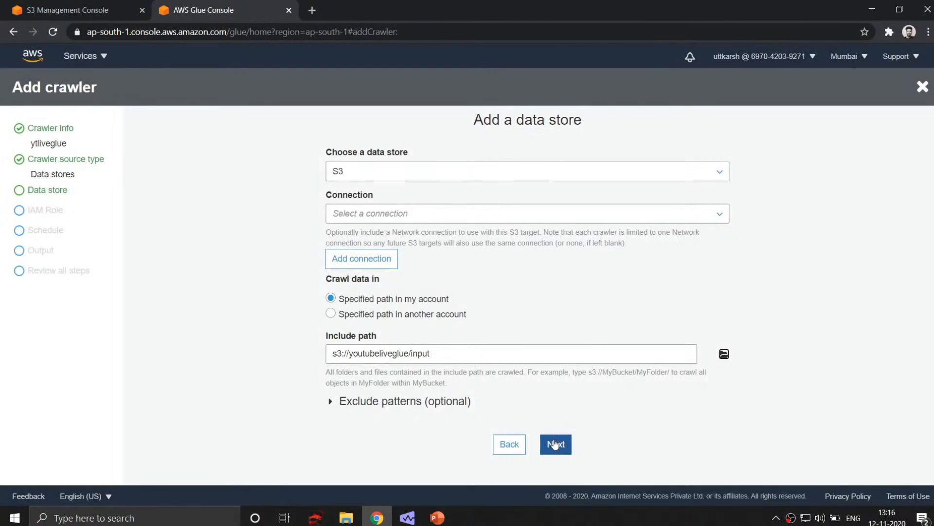
pyautogui.click(555, 445)
# Step: Keep No for adding another data store and continue to the crawler's IAM role settings
pyautogui.click(664, 520)
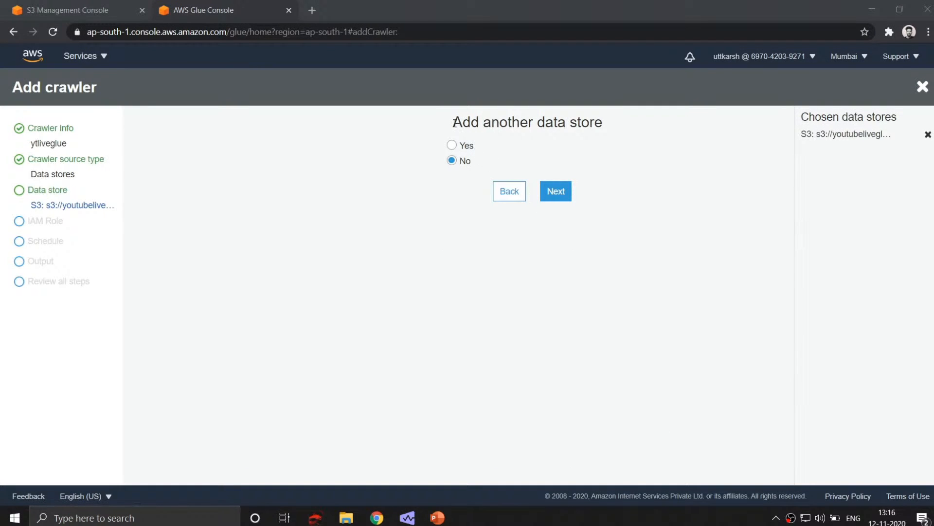
pyautogui.moveTo(454, 122); pyautogui.dragTo(615, 135)
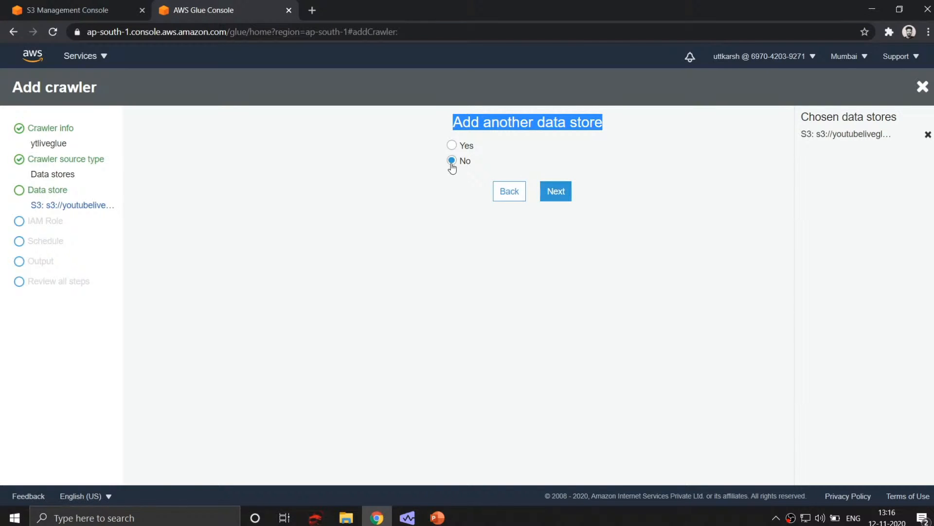
pyautogui.click(555, 192)
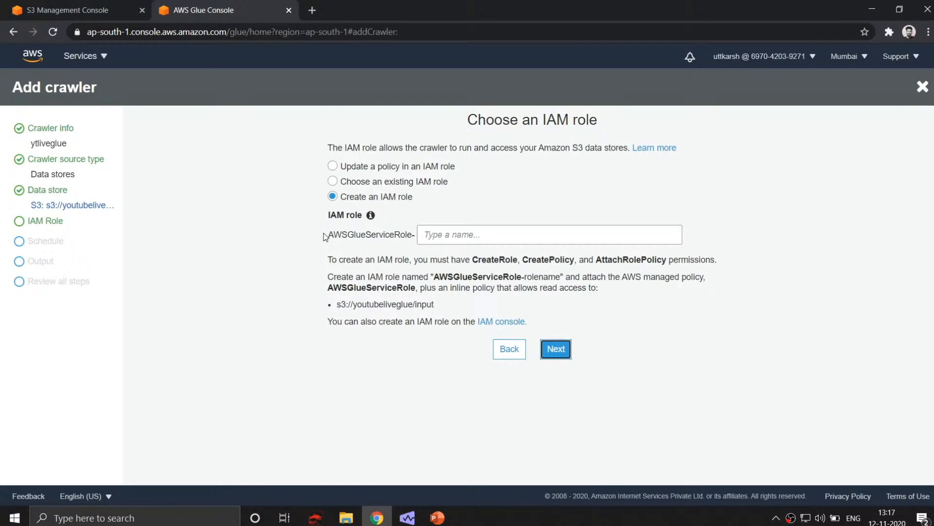
# Step: Assign the existing IAM role AWSGlueServiceRole-glueintellipaat to the crawler and continue to its schedule
pyautogui.click(345, 182)
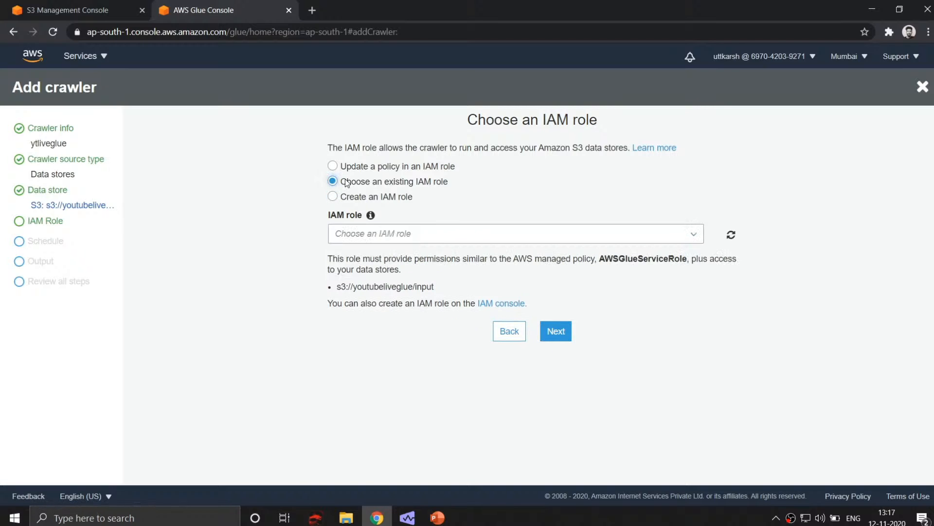
pyautogui.click(377, 235)
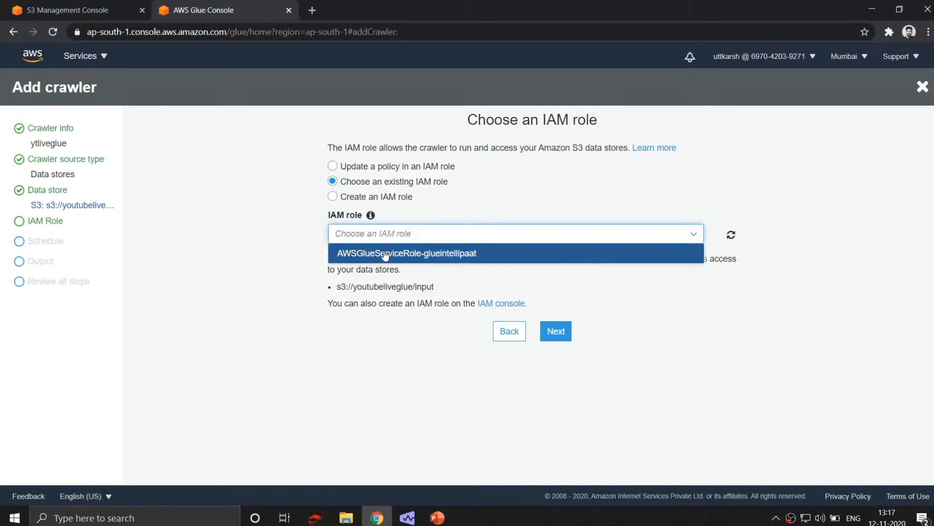
pyautogui.click(386, 254)
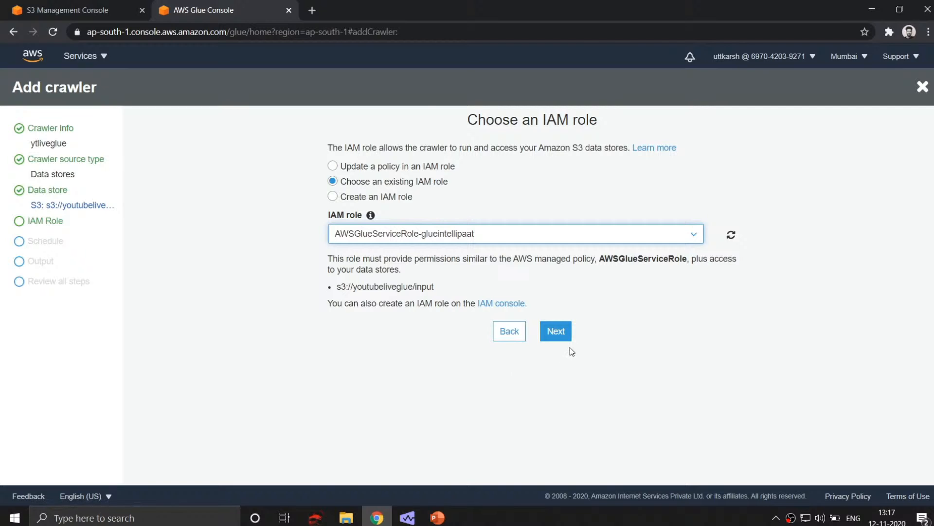
pyautogui.click(556, 331)
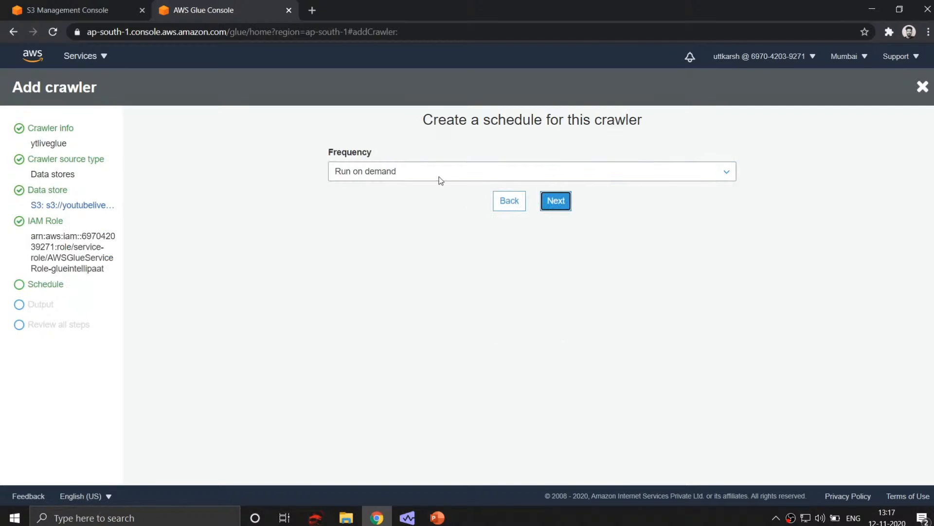
# Step: Keep the crawler's schedule frequency at Run on demand and continue to its output settings
pyautogui.click(386, 174)
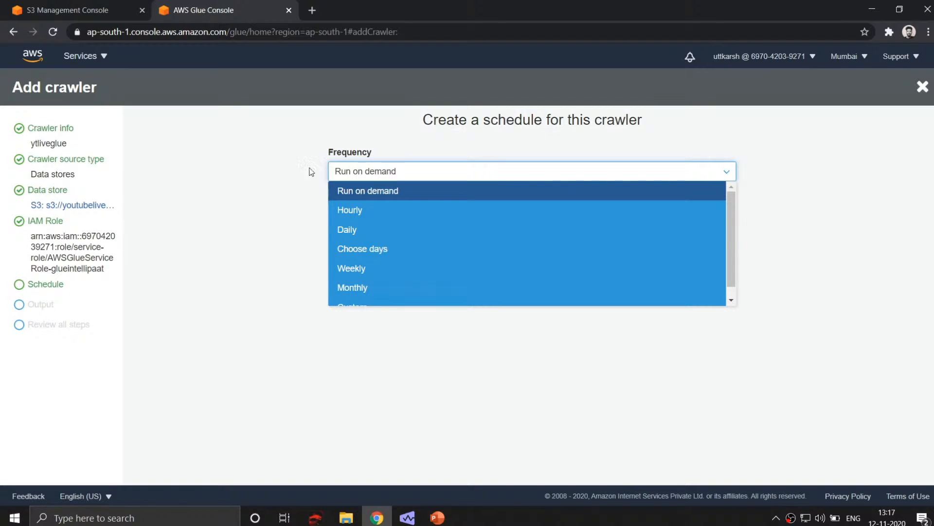
pyautogui.scroll(-1, 409, 229)
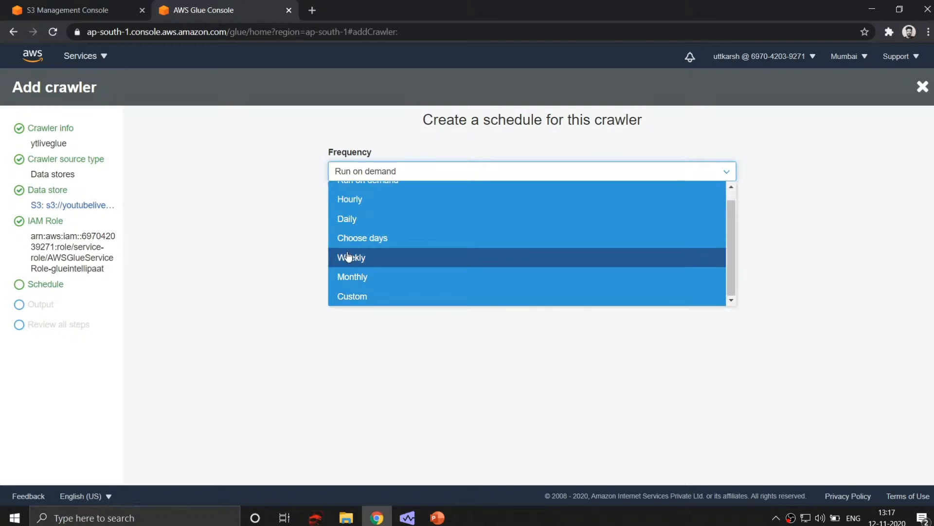
pyautogui.scroll(1, 395, 258)
pyautogui.click(362, 194)
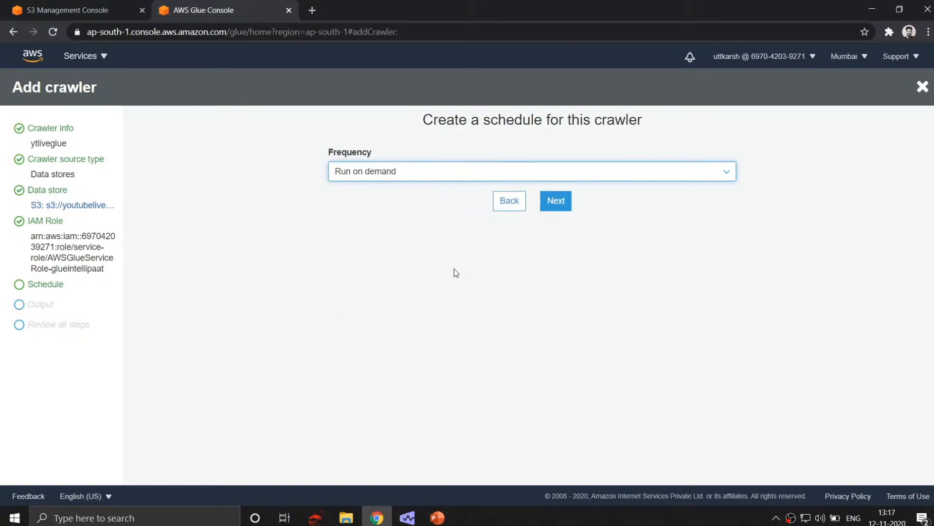
pyautogui.click(556, 201)
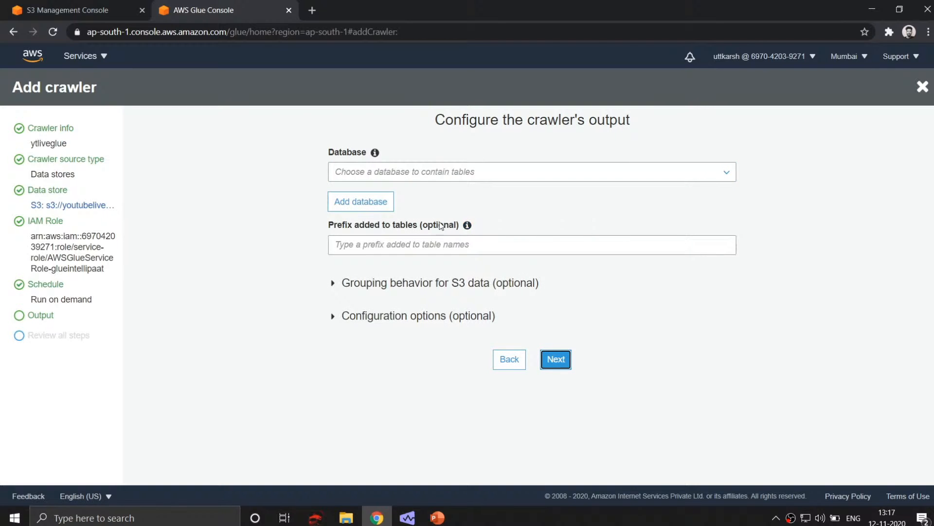
# Step: Create a database named virtual as the crawler's output database and continue to the review of all settings
pyautogui.click(375, 205)
pyautogui.click(418, 163)
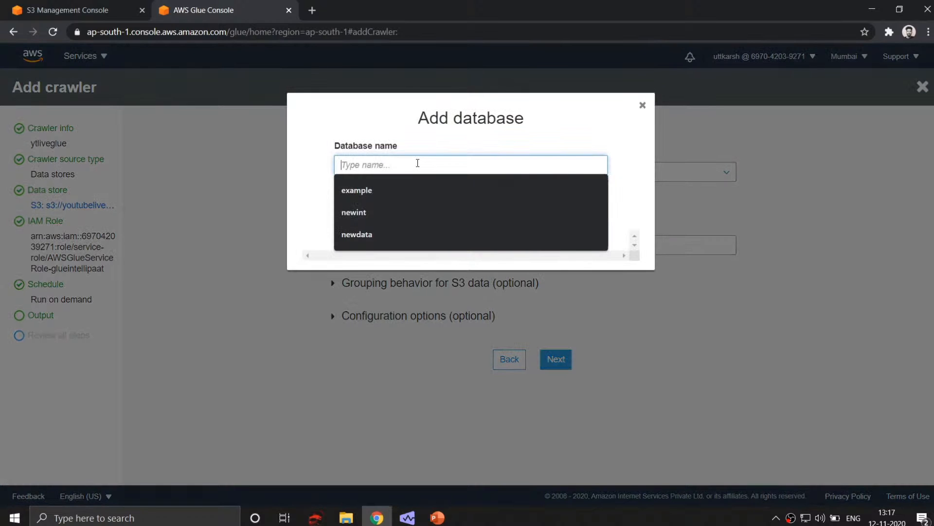
pyautogui.press('Escape')
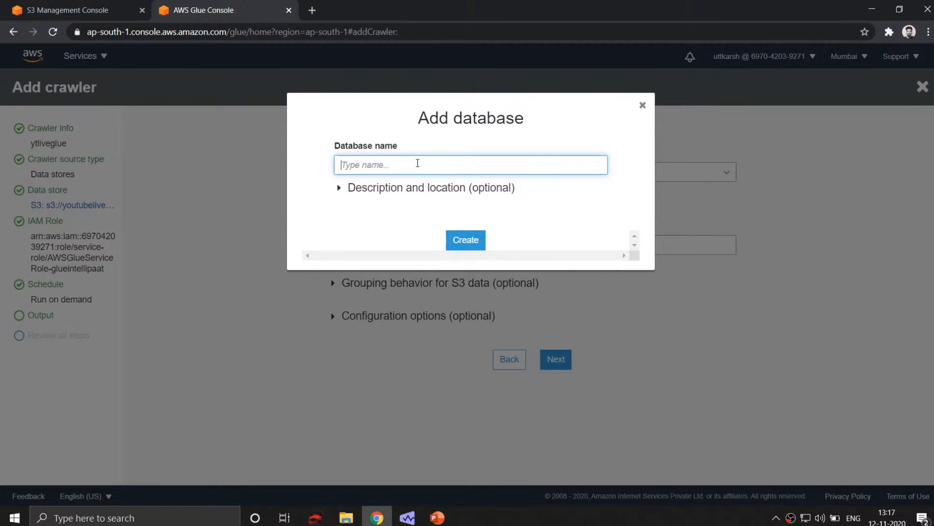
pyautogui.write('virtual')
pyautogui.click(473, 242)
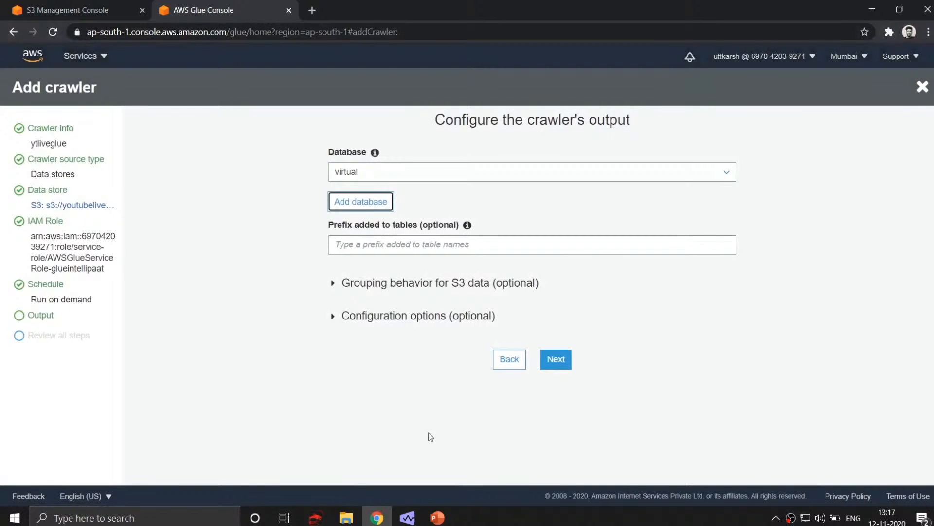
pyautogui.click(562, 370)
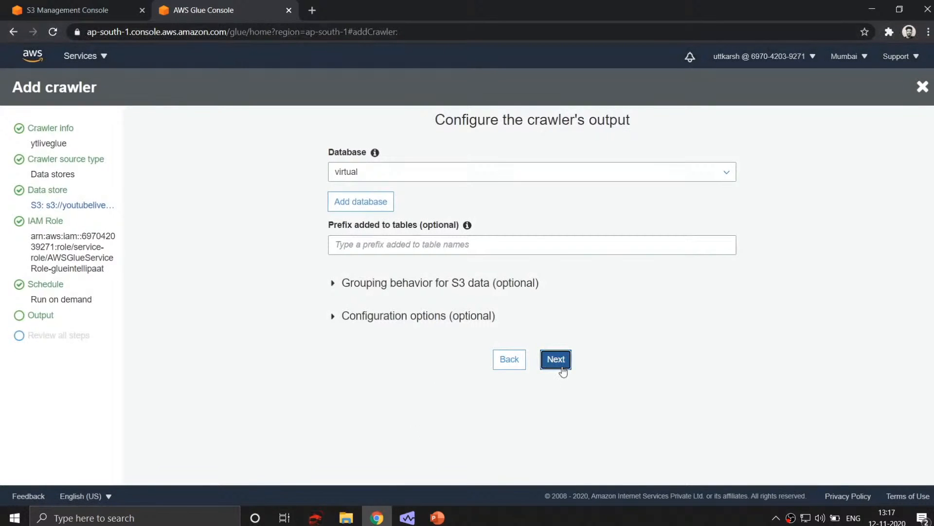
# Step: Review the crawler's data store, IAM role, schedule and output settings, and finish creating it
pyautogui.scroll(-3, 548, 354)
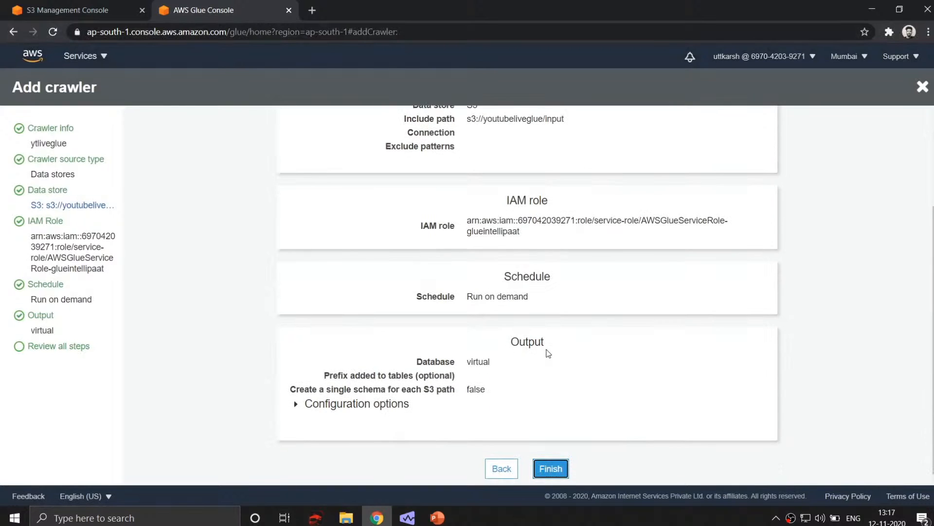
pyautogui.scroll(3, 543, 395)
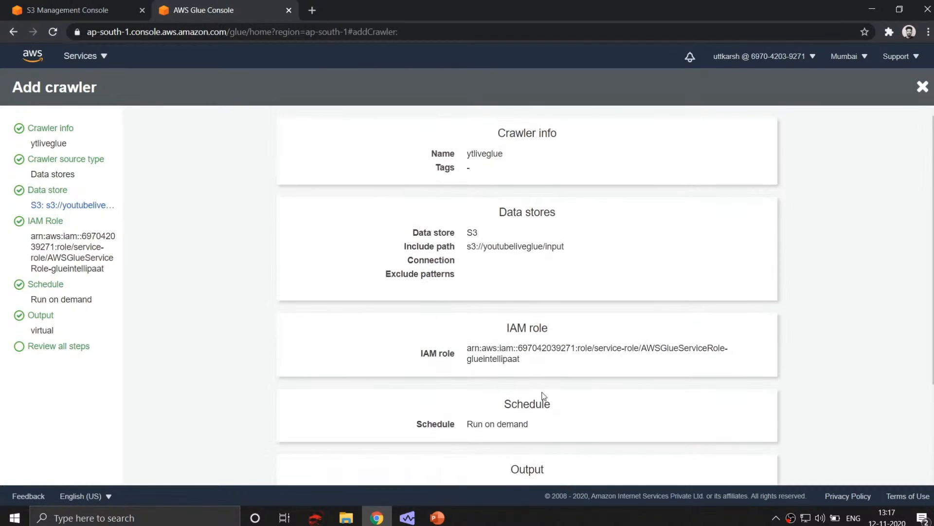
pyautogui.scroll(-3, 544, 395)
pyautogui.click(550, 467)
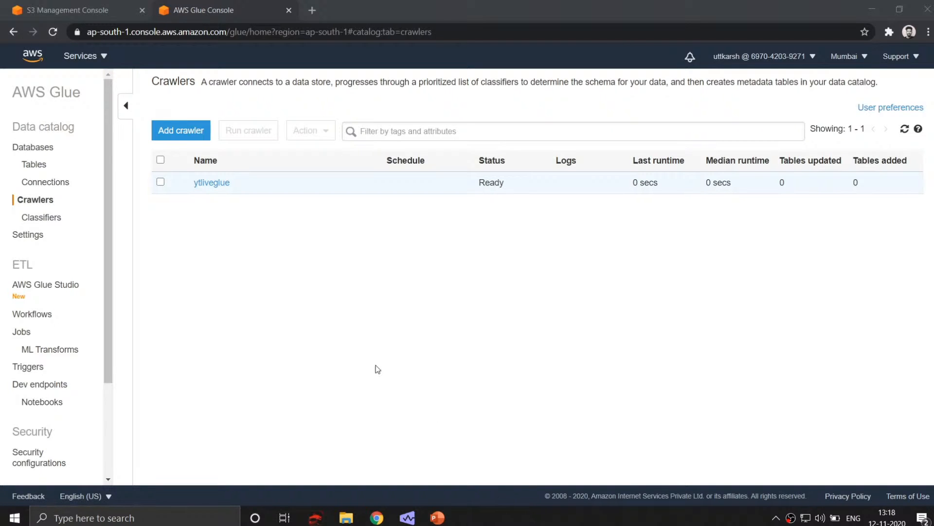
# Step: Run the ytliveglue crawler and check its status and the number of tables added
pyautogui.click(161, 183)
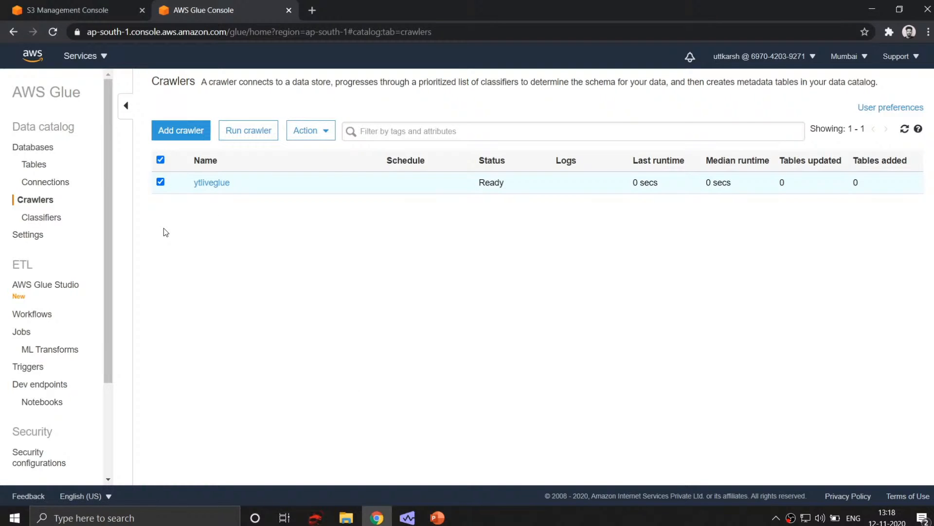
pyautogui.click(267, 133)
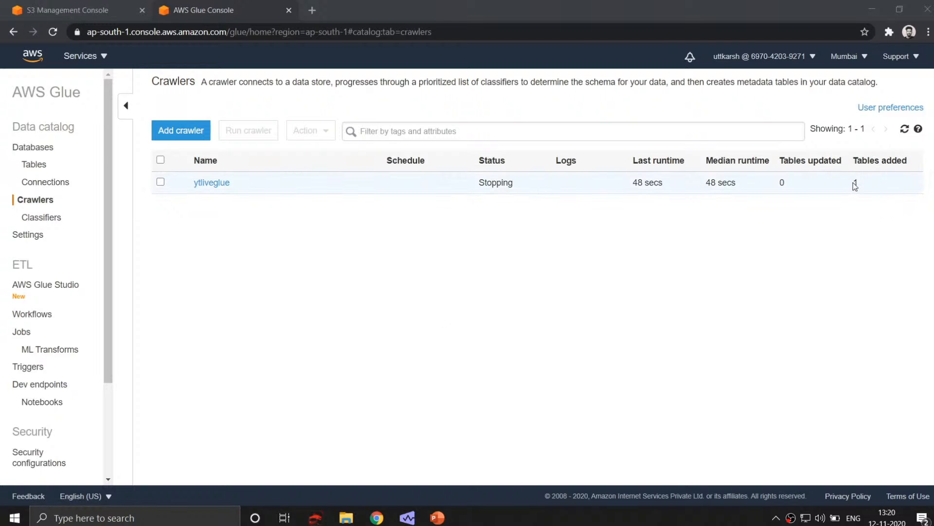
pyautogui.moveTo(856, 159); pyautogui.dragTo(908, 162)
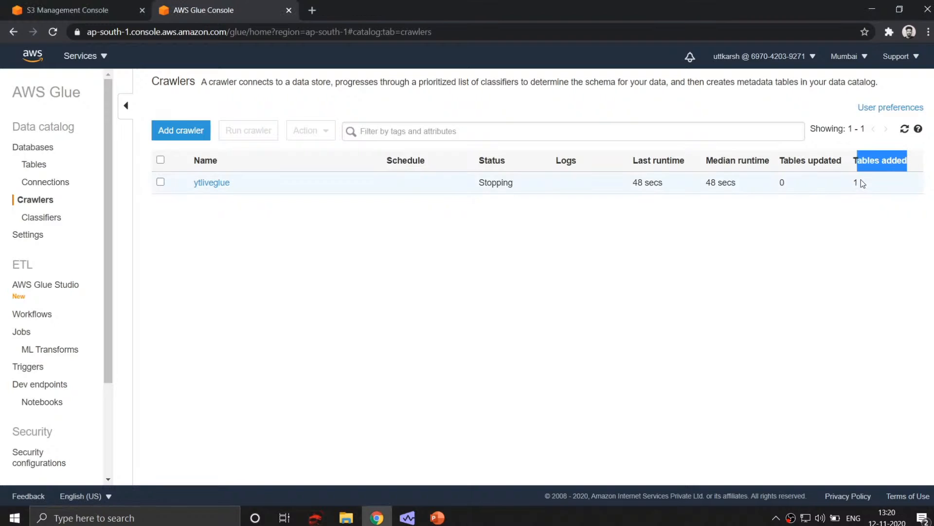
pyautogui.click(611, 277)
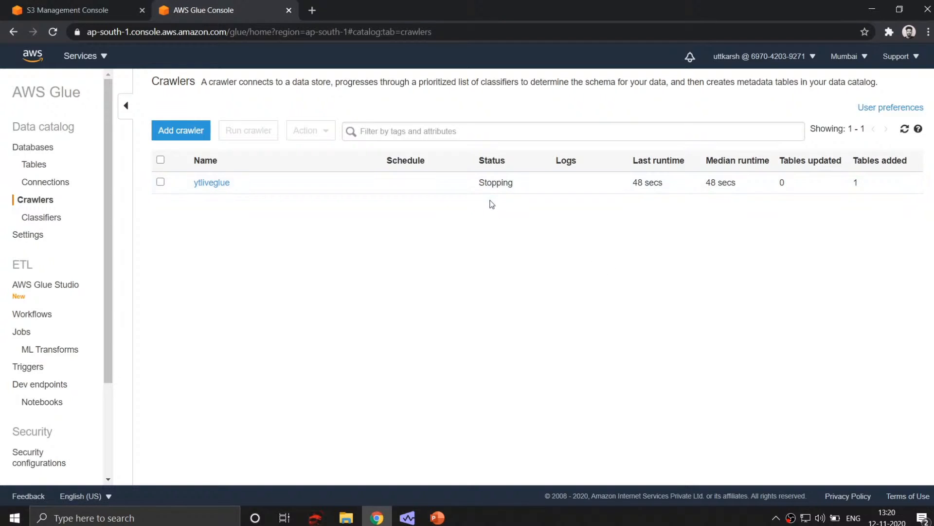
pyautogui.click(595, 521)
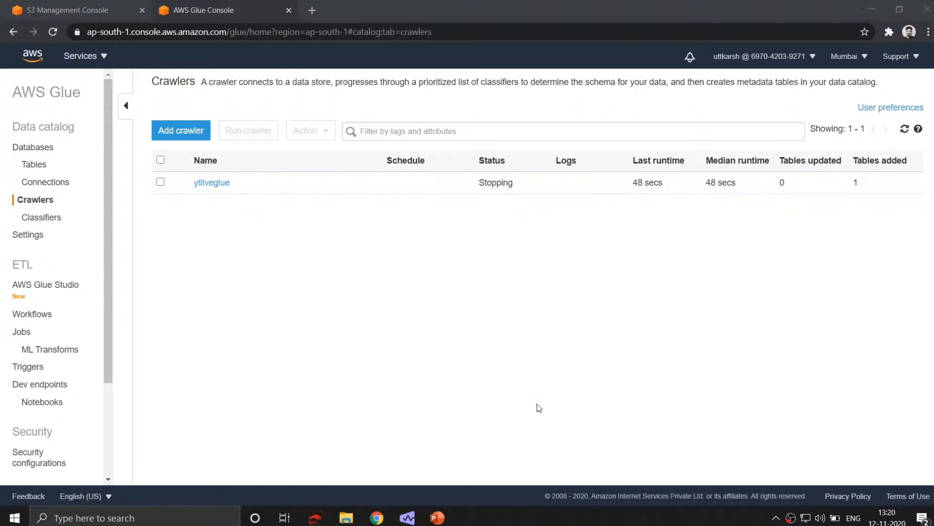
# Step: Refresh the data catalog's database list and open the tables in the virtual database
pyautogui.click(35, 147)
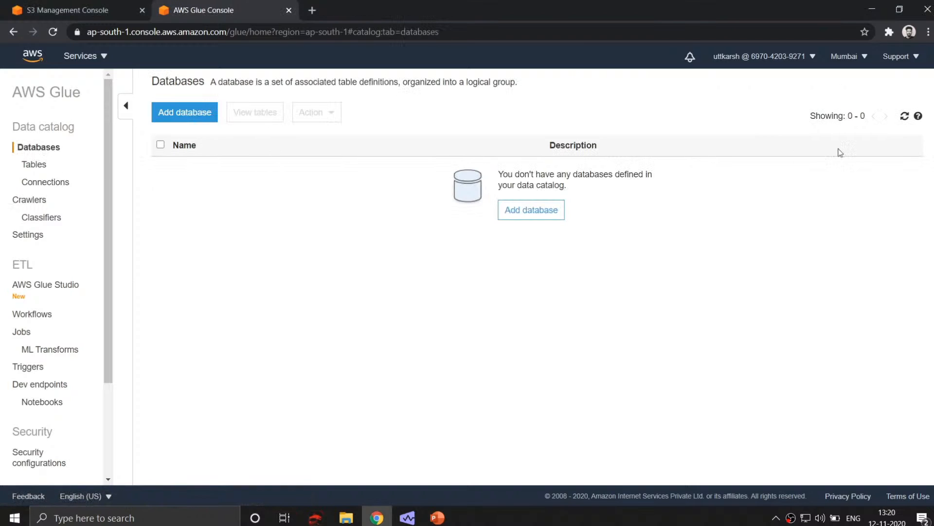
pyautogui.click(905, 116)
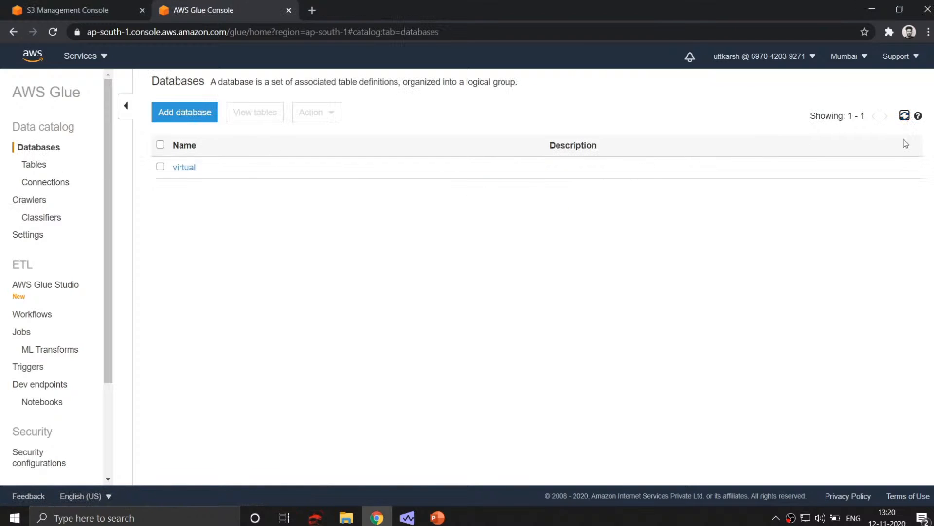
pyautogui.click(189, 169)
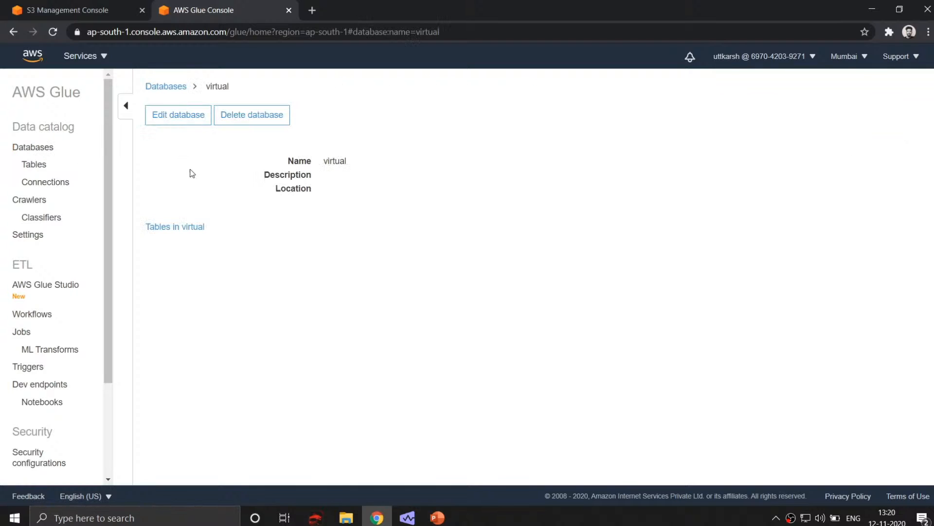
pyautogui.click(189, 229)
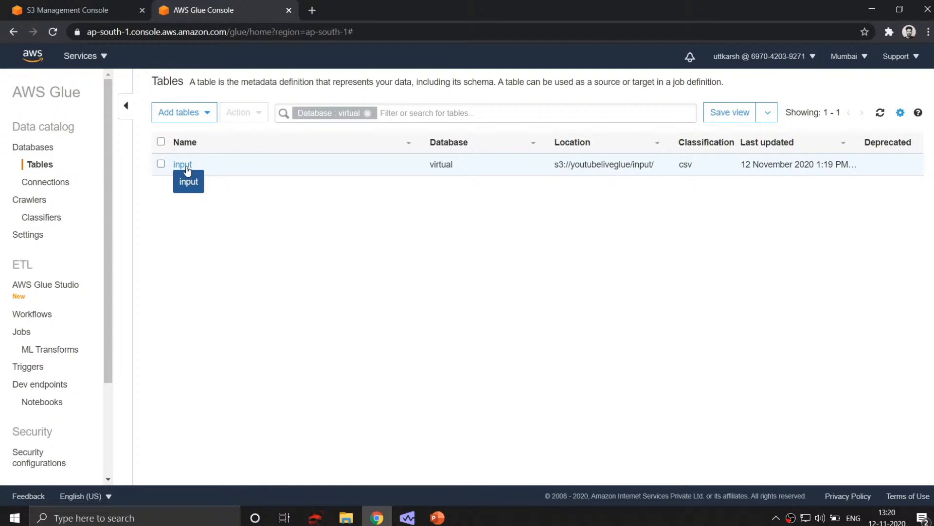
# Step: Open the input table and examine its properties and the column names and data types in its schema
pyautogui.click(187, 169)
pyautogui.scroll(-5, 418, 261)
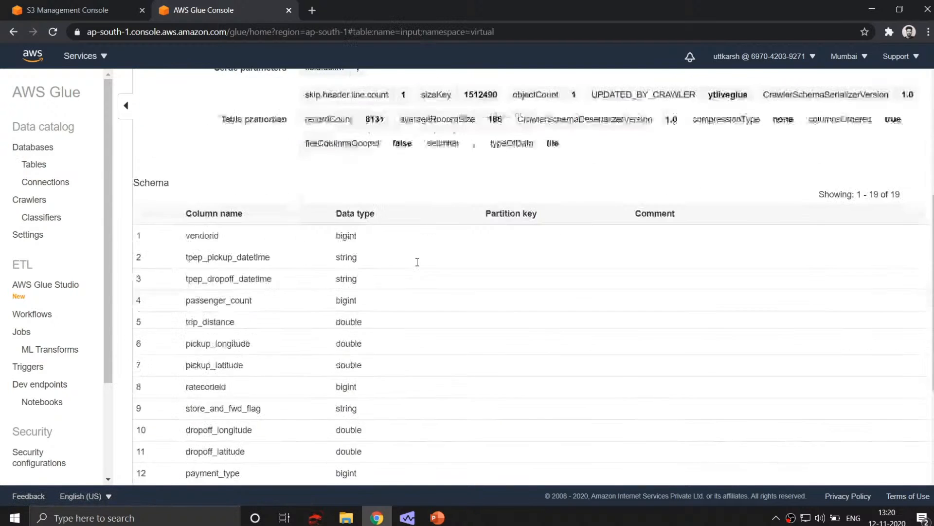
pyautogui.scroll(-4, 417, 265)
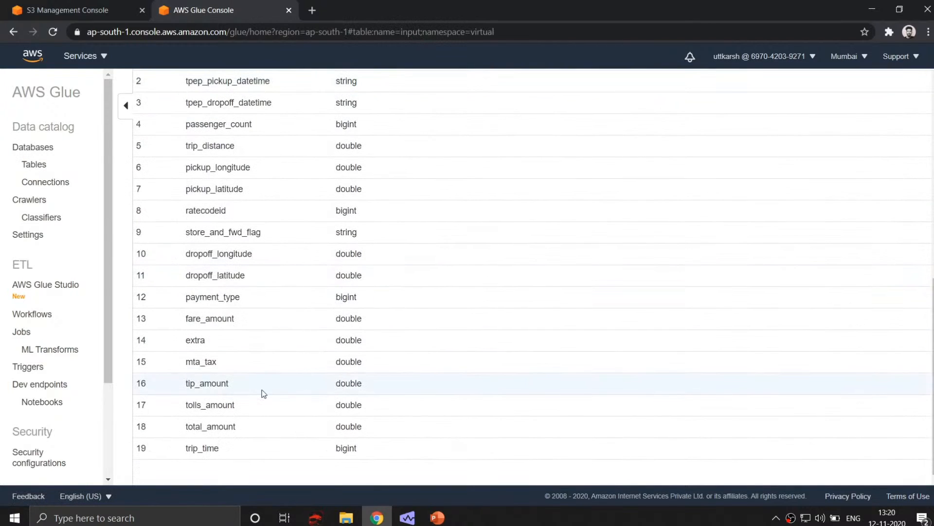
pyautogui.scroll(4, 243, 341)
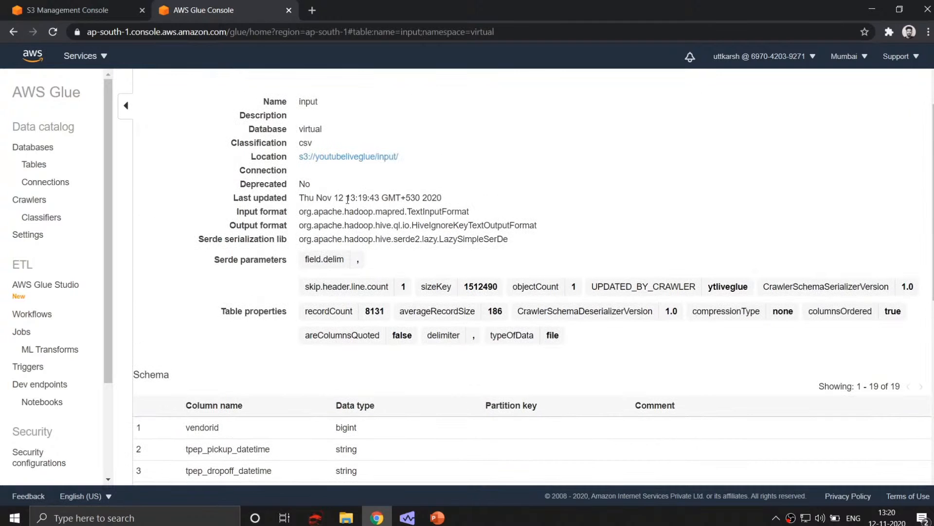
pyautogui.scroll(-8, 271, 441)
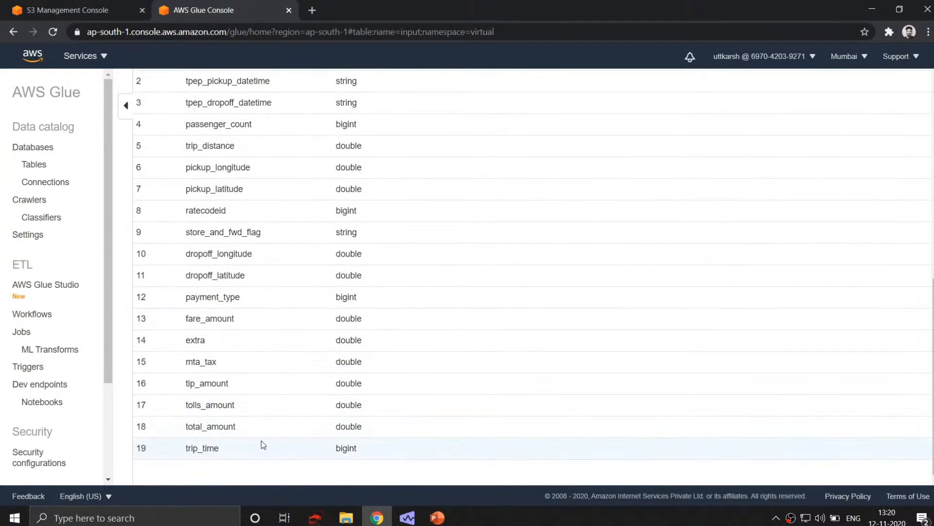
pyautogui.scroll(8, 277, 392)
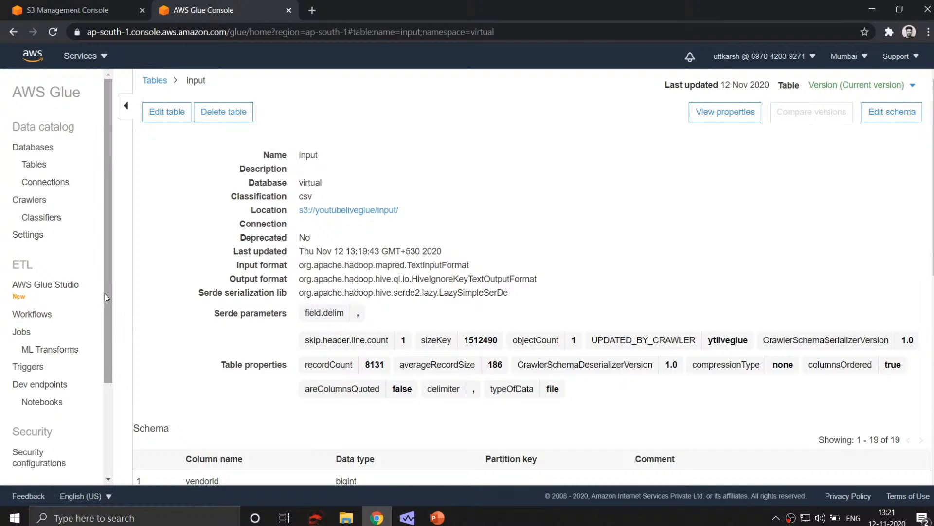
# Step: Start a new ETL job and name it ytlivejob
pyautogui.scroll(-1, 105, 293)
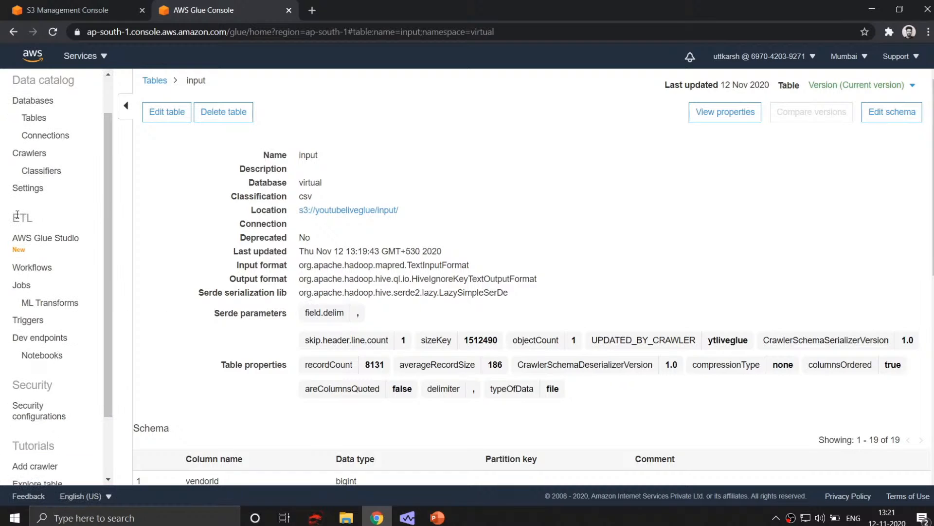
pyautogui.moveTo(17, 215); pyautogui.dragTo(38, 215)
pyautogui.click(26, 288)
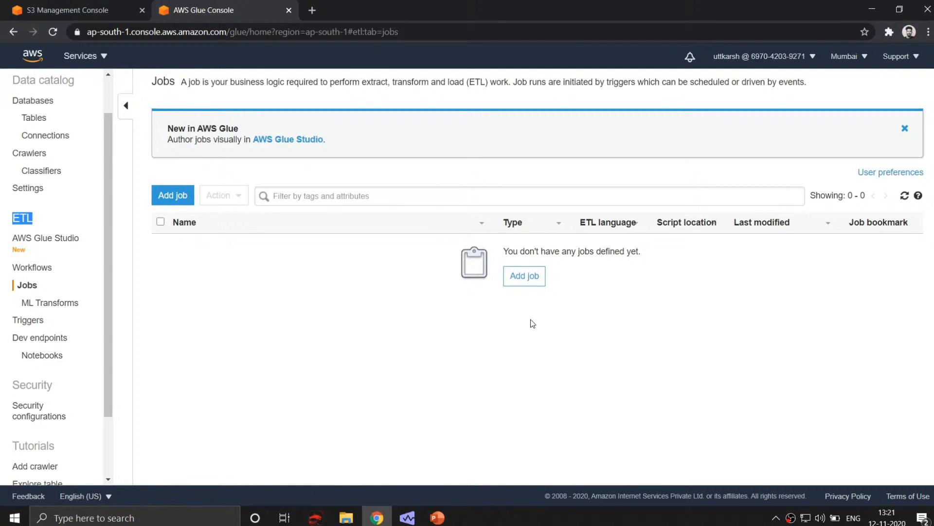
pyautogui.click(531, 276)
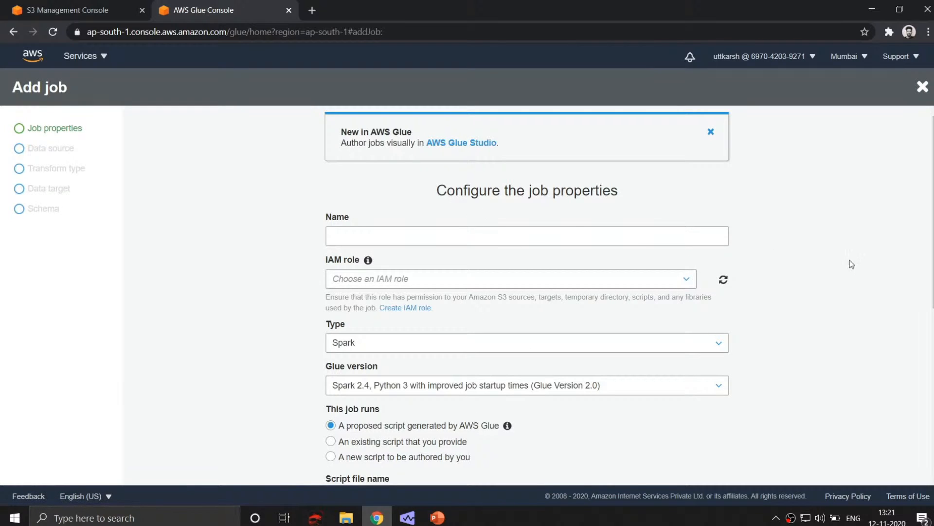
pyautogui.click(455, 229)
pyautogui.write('y')
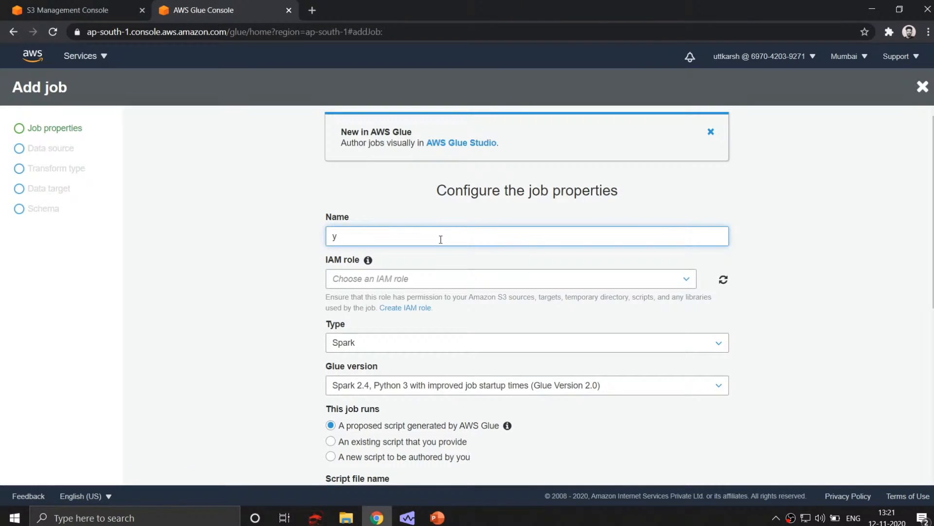
pyautogui.write('tlivejob')
# Step: Assign the IAM role AWSGlueServiceRole-glueintellipaat to the job, keep Spark as its type, and check the script and directory settings
pyautogui.click(688, 282)
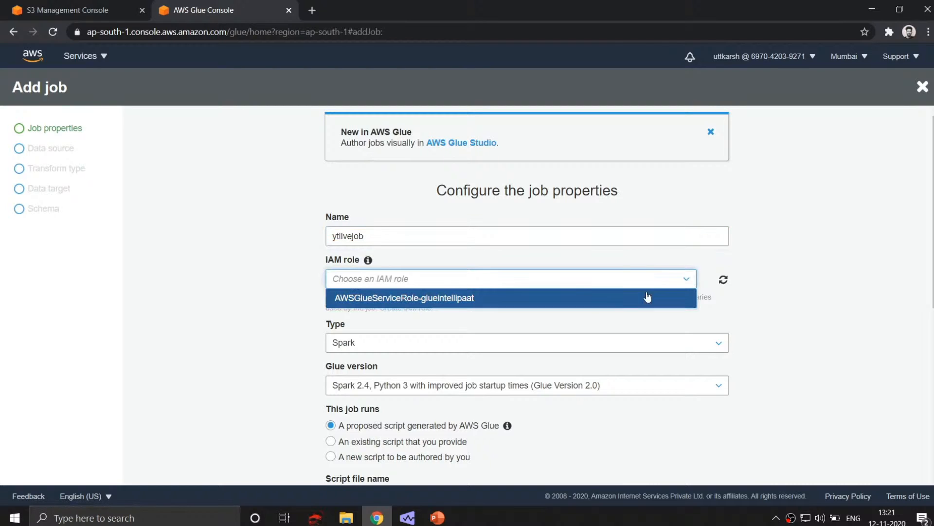
pyautogui.click(378, 299)
pyautogui.scroll(-2, 442, 368)
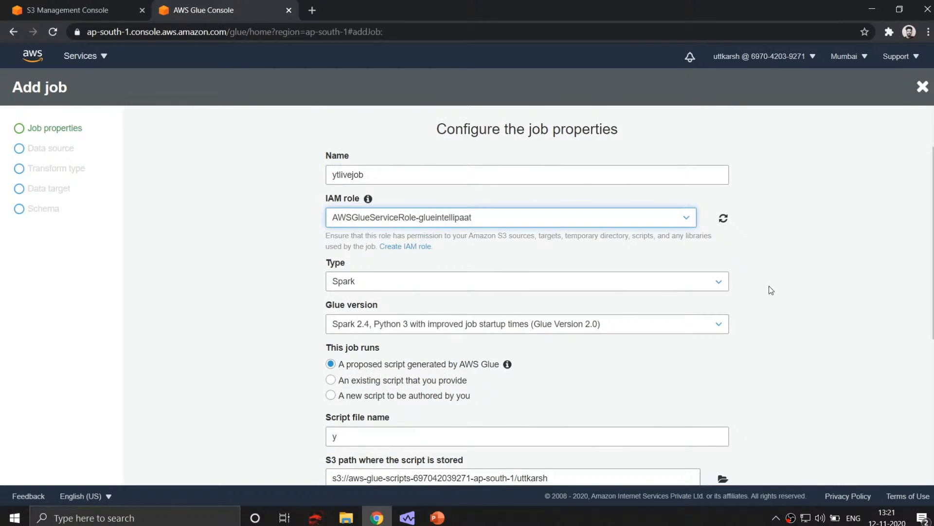
pyautogui.click(722, 282)
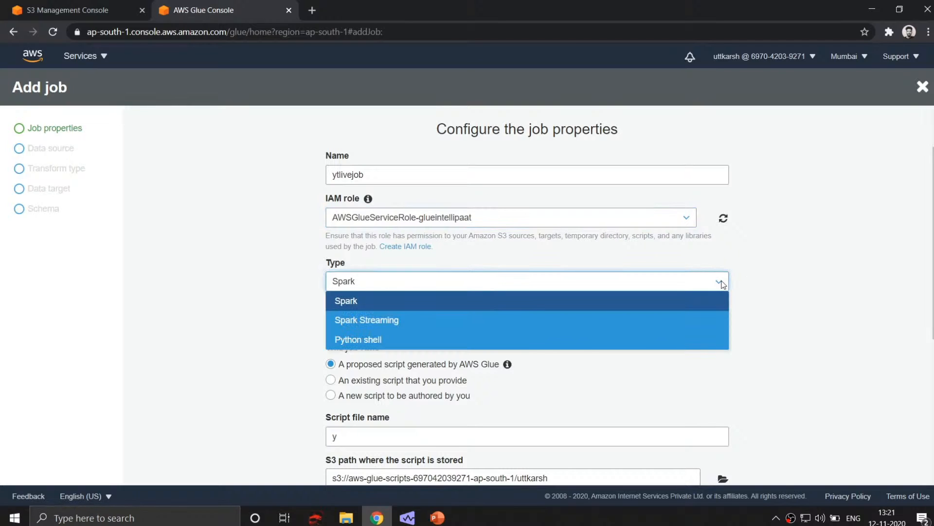
pyautogui.click(722, 284)
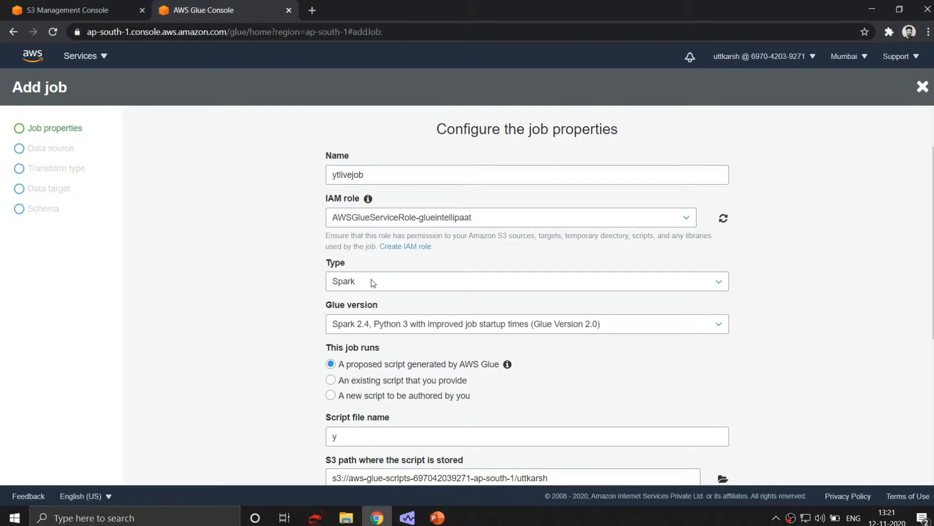
pyautogui.scroll(-2, 509, 348)
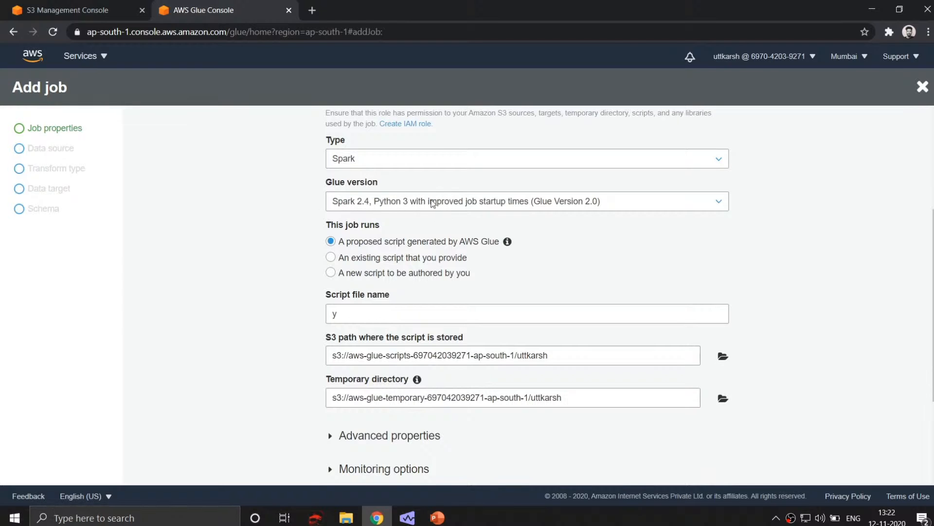
pyautogui.scroll(1, 302, 256)
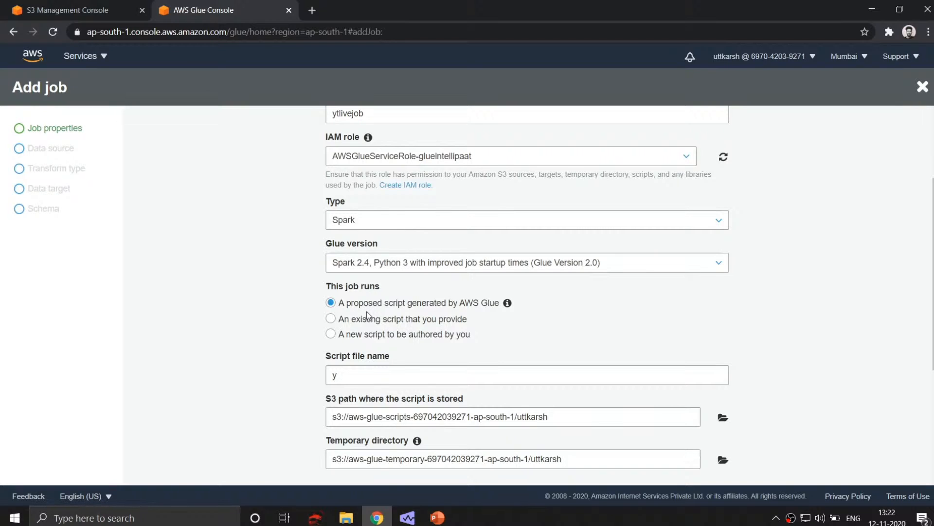
# Step: Expand the job's optional security configuration, script libraries and job parameters section
pyautogui.scroll(-2, 367, 316)
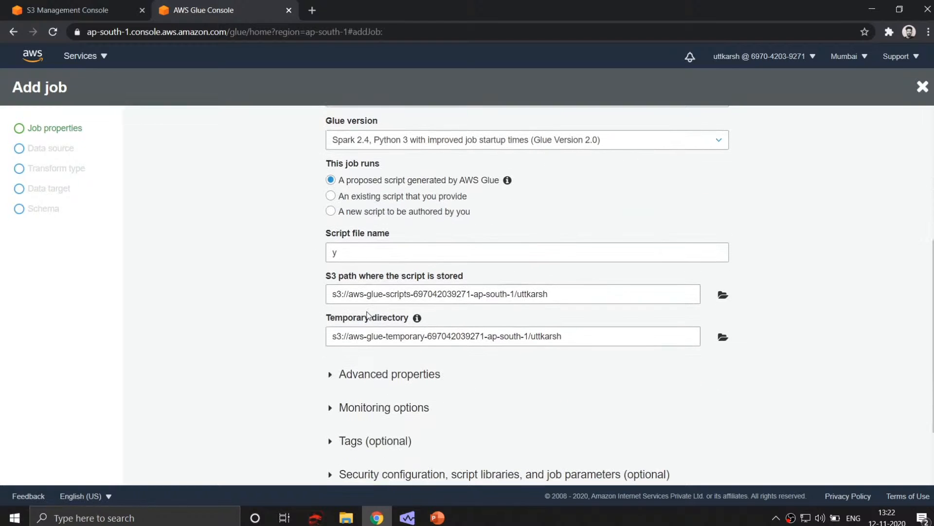
pyautogui.scroll(-1, 362, 327)
pyautogui.scroll(2, 362, 327)
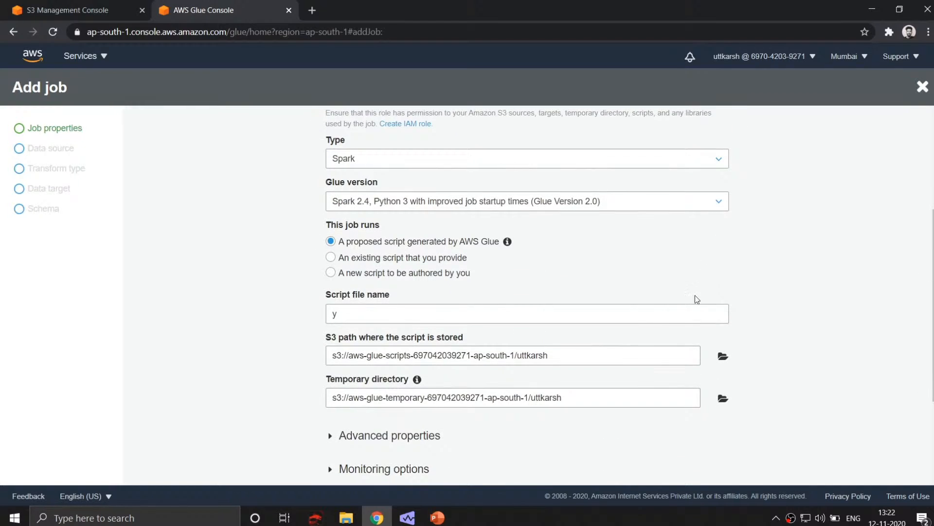
pyautogui.click(636, 315)
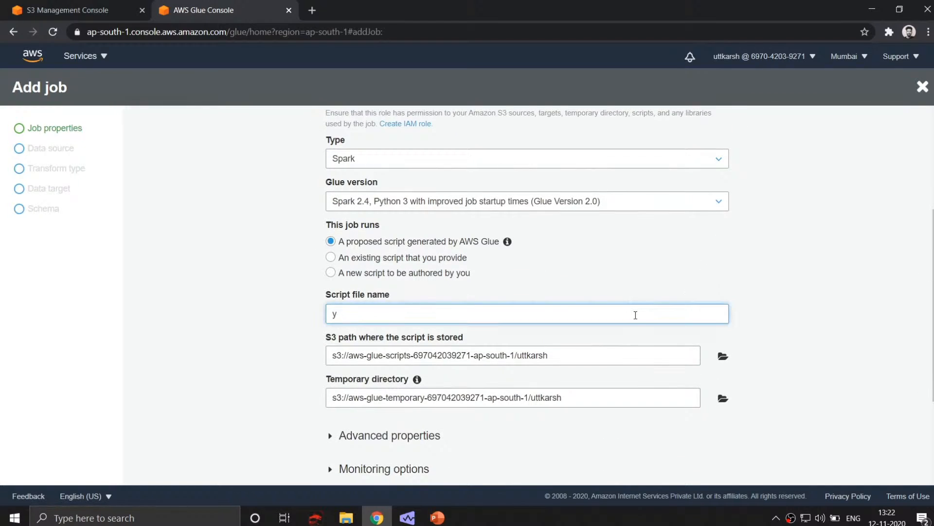
pyautogui.scroll(-3, 634, 325)
pyautogui.scroll(1, 536, 334)
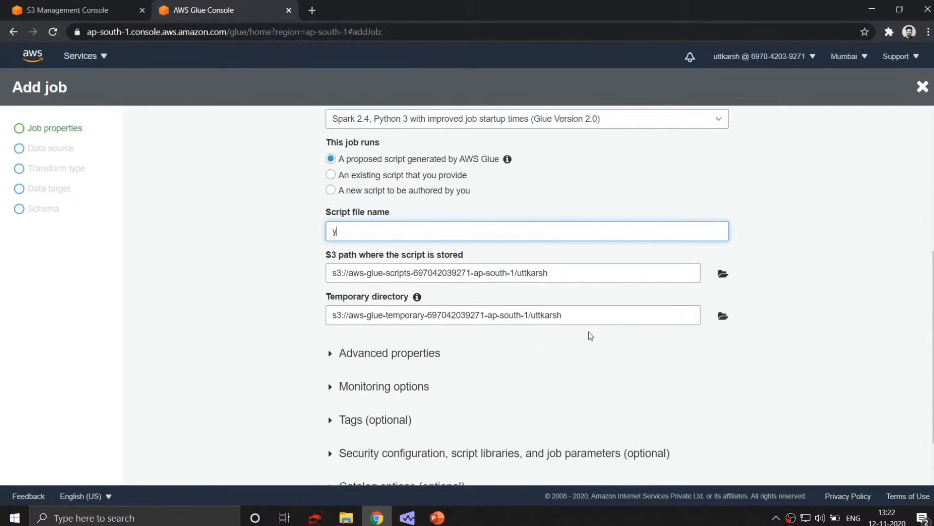
pyautogui.scroll(-1, 433, 370)
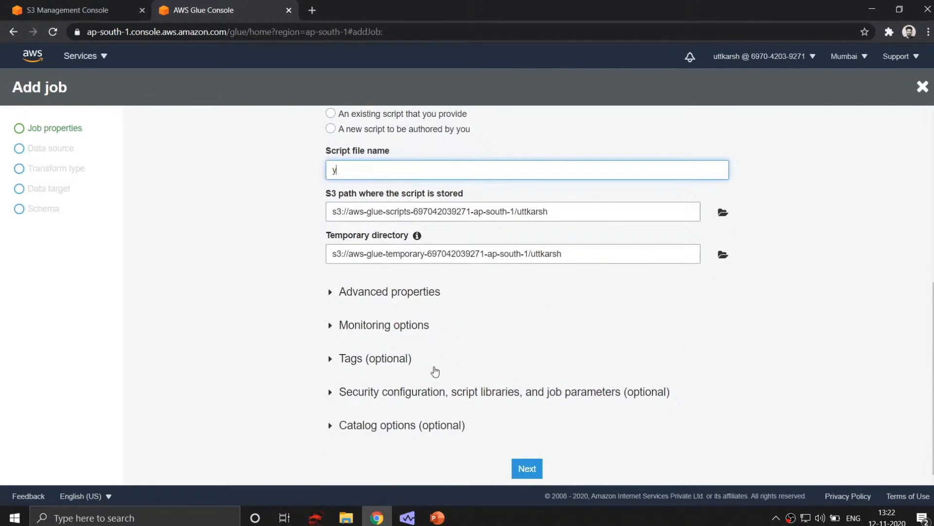
pyautogui.click(331, 392)
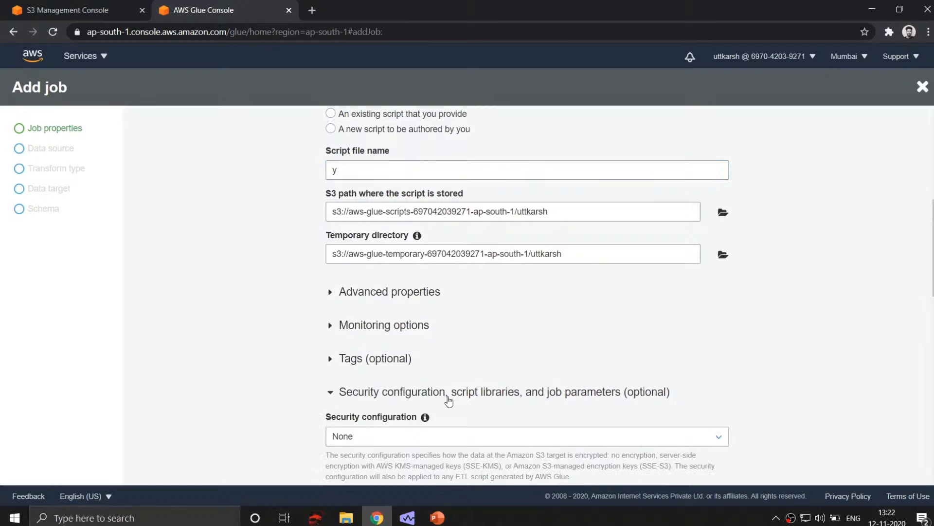
# Step: Set the job's worker type to Standard
pyautogui.scroll(-8, 448, 400)
pyautogui.scroll(1, 386, 334)
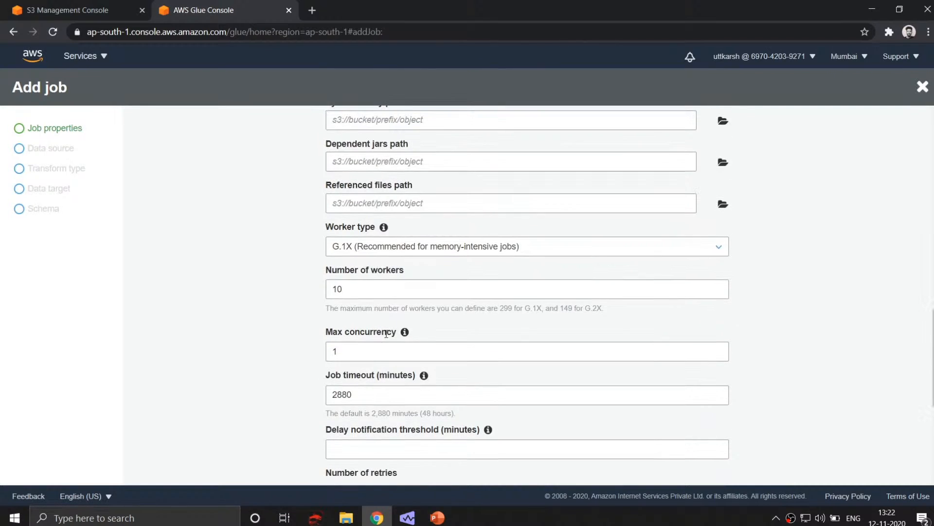
pyautogui.click(722, 250)
pyautogui.click(358, 268)
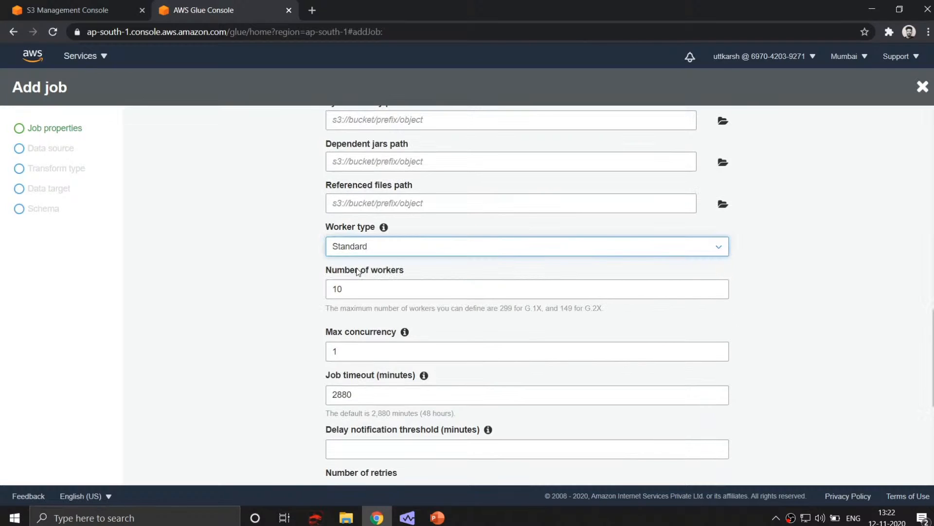
pyautogui.click(392, 246)
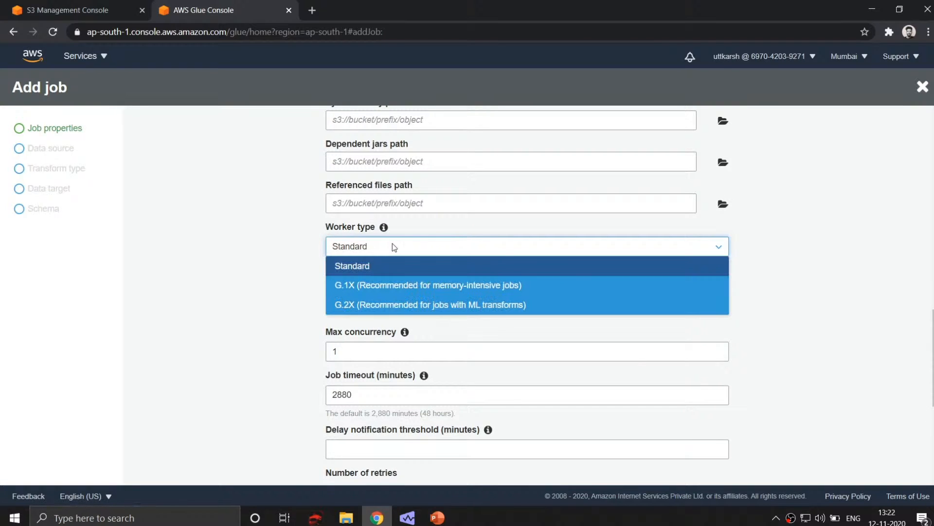
pyautogui.click(392, 246)
pyautogui.click(392, 245)
pyautogui.click(261, 251)
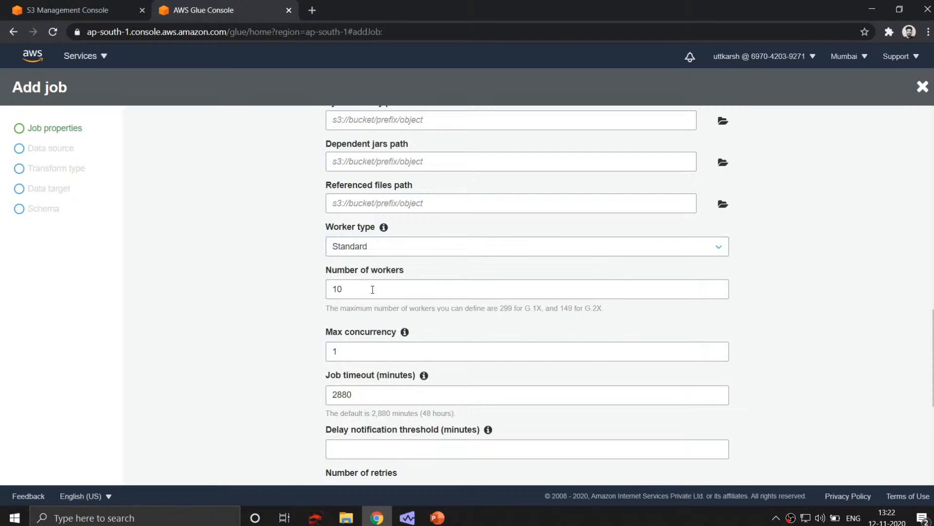
# Step: Set the job's number of workers to 2
pyautogui.scroll(-1, 255, 278)
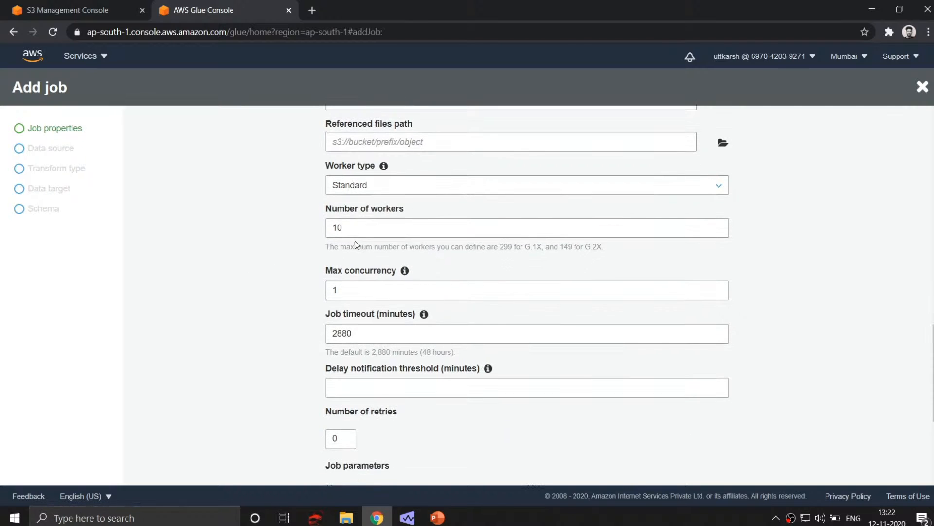
pyautogui.click(350, 228)
pyautogui.moveTo(349, 227); pyautogui.dragTo(313, 222)
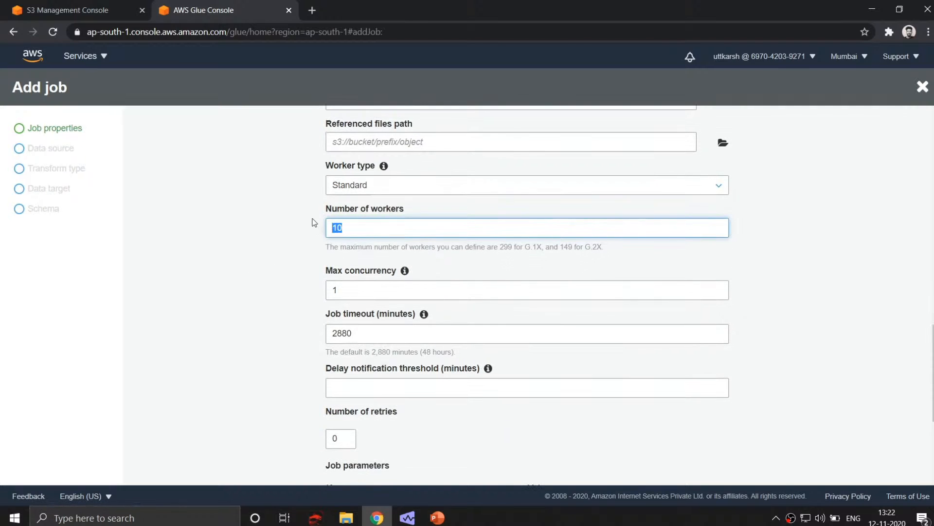
pyautogui.write('2')
pyautogui.scroll(-1, 299, 240)
pyautogui.scroll(-2, 287, 250)
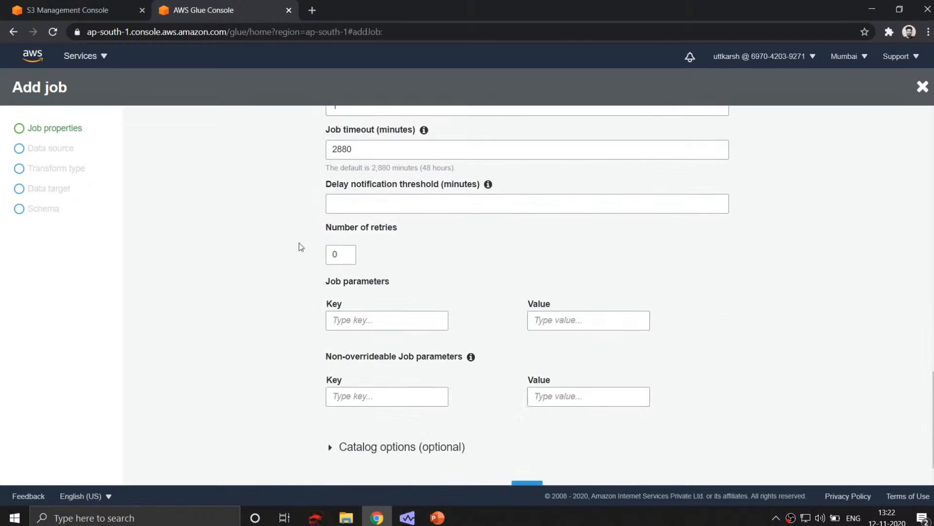
# Step: Set the job timeout to 10 minutes and proceed to choosing the data source
pyautogui.scroll(2, 298, 247)
pyautogui.click(366, 273)
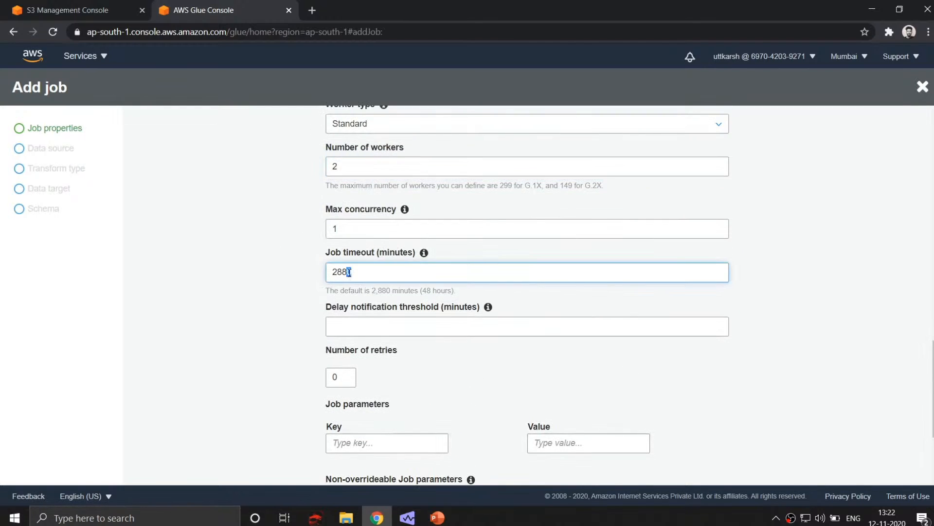
pyautogui.moveTo(367, 273); pyautogui.dragTo(328, 273)
pyautogui.press('BackSpace')
pyautogui.write('10')
pyautogui.scroll(-3, 737, 279)
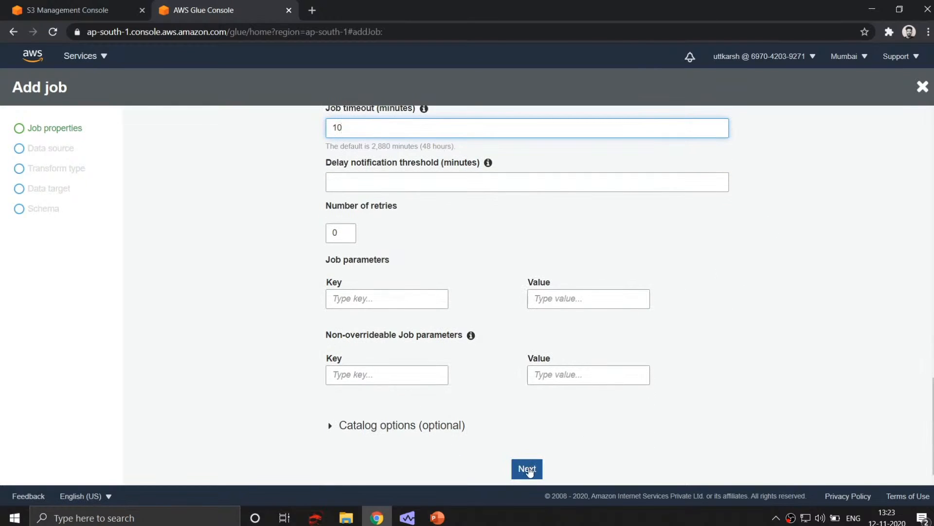
pyautogui.click(529, 469)
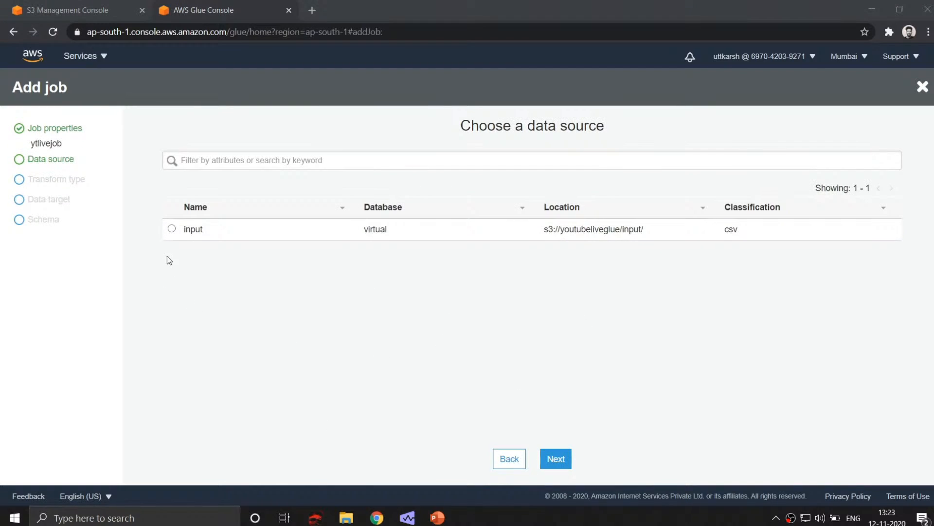
# Step: Use the input table as both the job's data source and its data target, keeping the Change schema transform
pyautogui.click(172, 228)
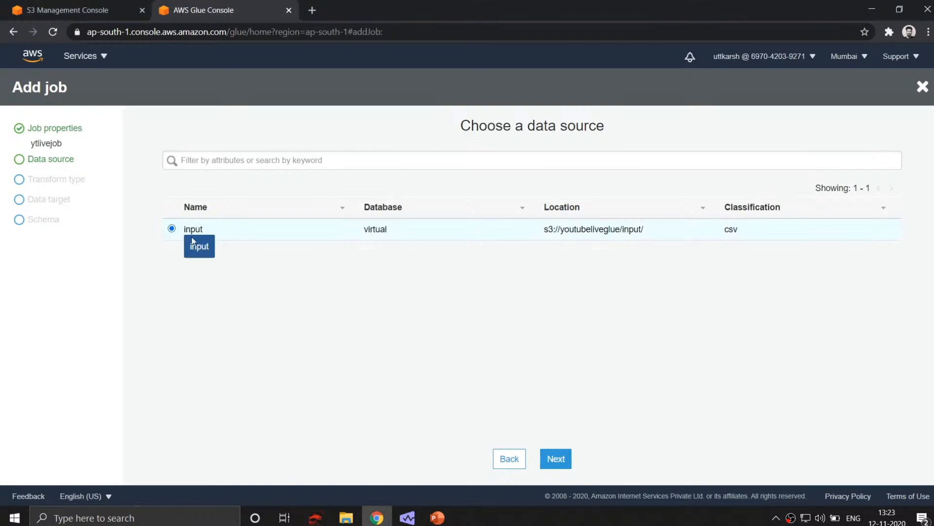
pyautogui.click(560, 463)
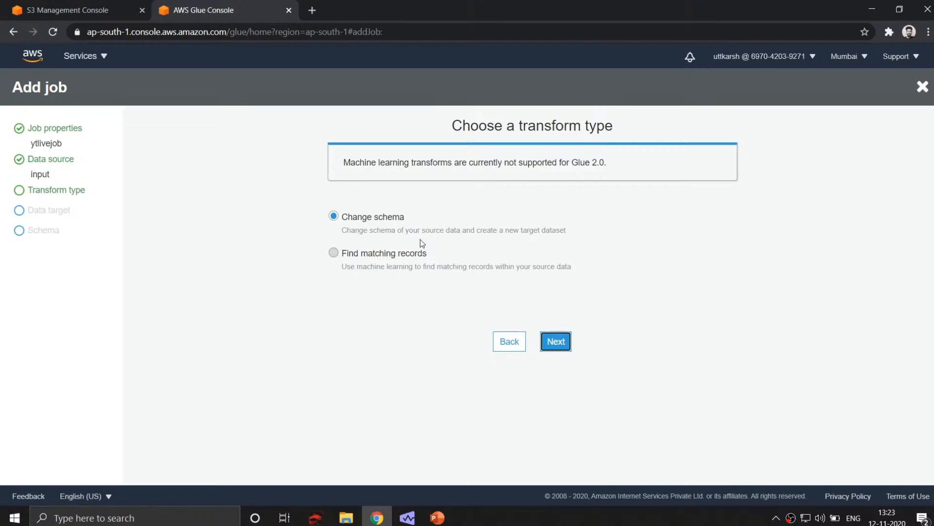
pyautogui.click(554, 351)
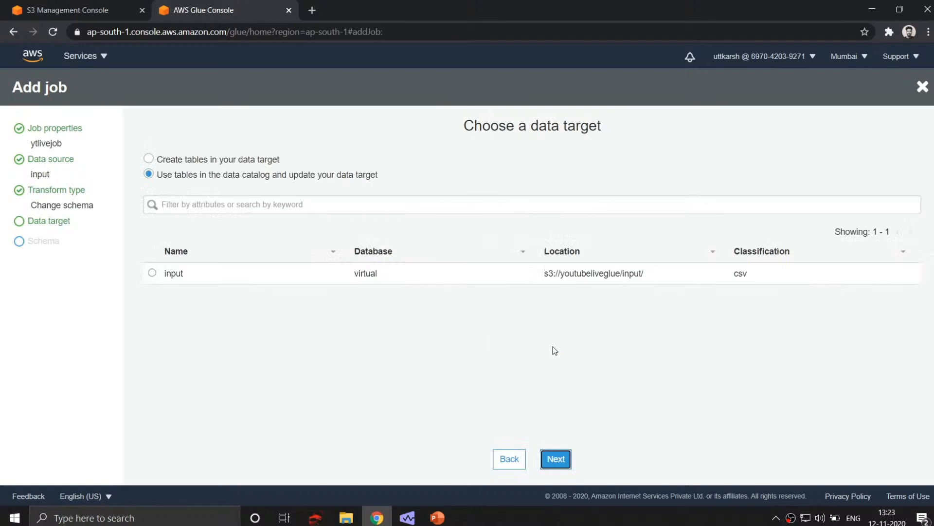
pyautogui.click(152, 273)
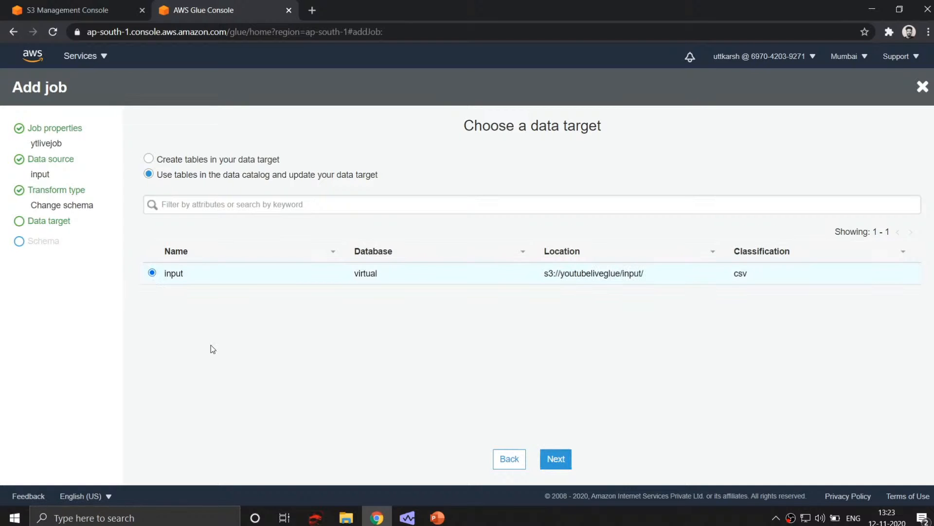
pyautogui.click(556, 458)
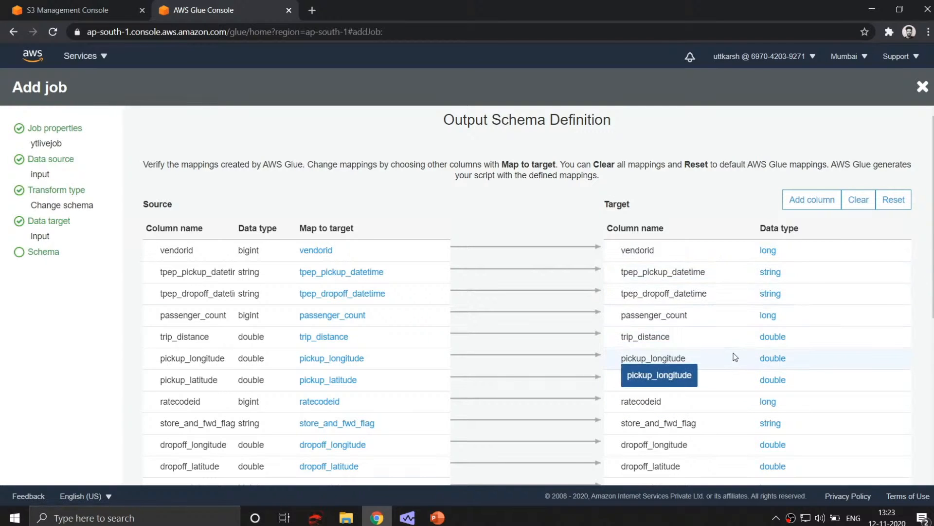
# Step: Review the source-to-target column mappings in the output schema and save the job to edit its script
pyautogui.scroll(-1, 740, 337)
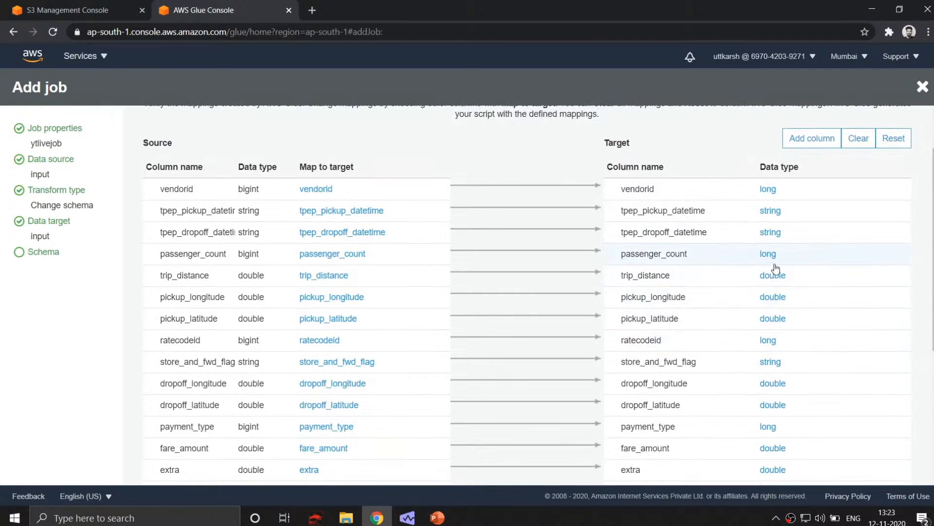
pyautogui.scroll(-2, 776, 299)
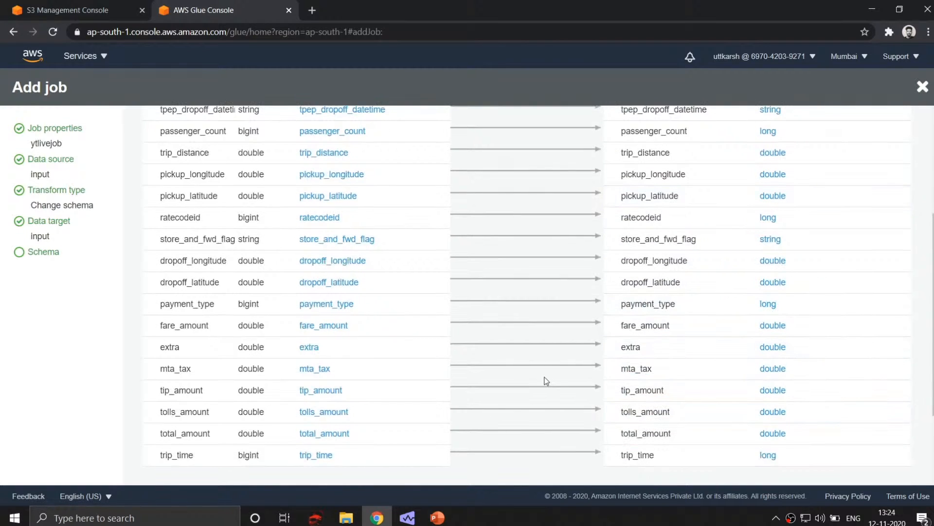
pyautogui.scroll(3, 545, 376)
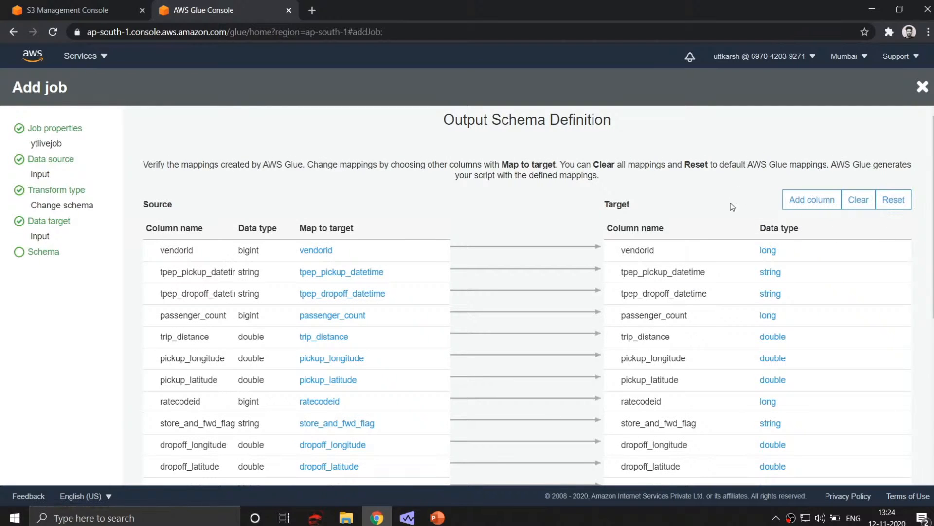
pyautogui.scroll(-5, 568, 191)
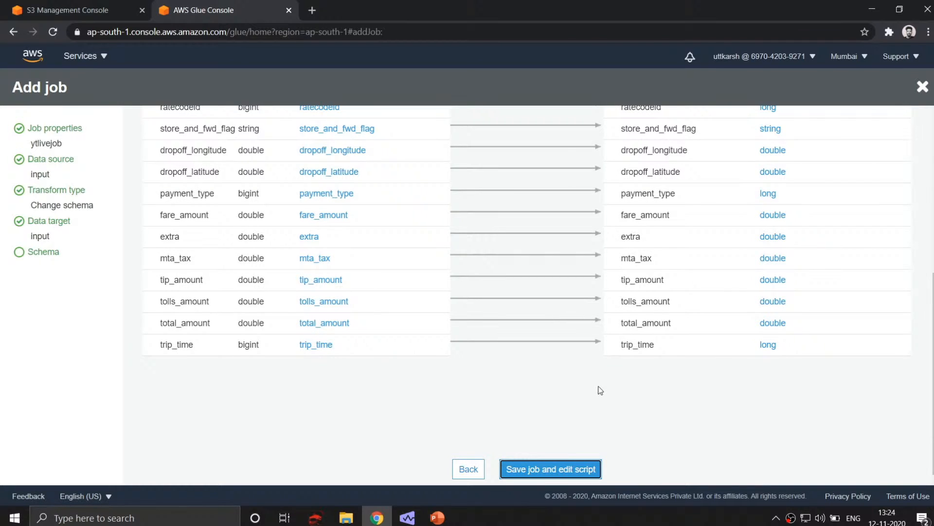
pyautogui.click(536, 473)
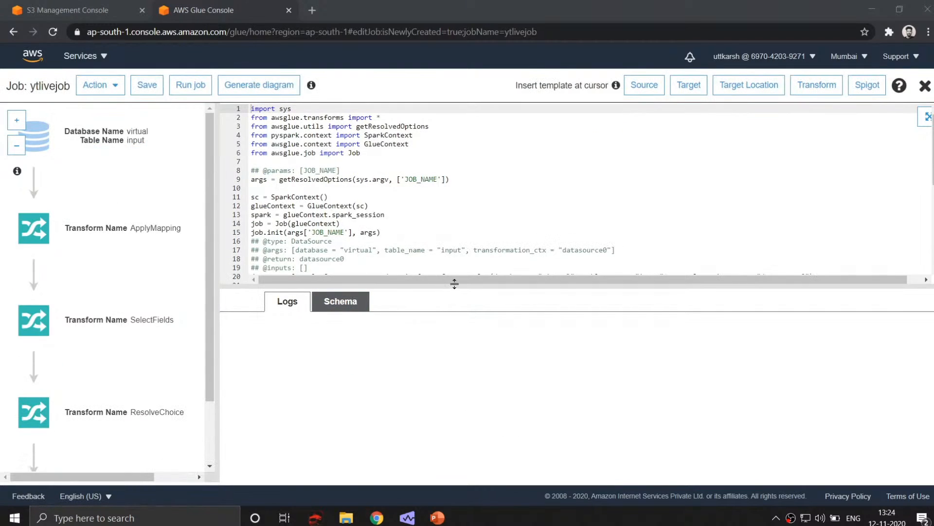
# Step: Enlarge the job's script editor and read through the generated ETL script
pyautogui.moveTo(454, 286); pyautogui.dragTo(460, 404)
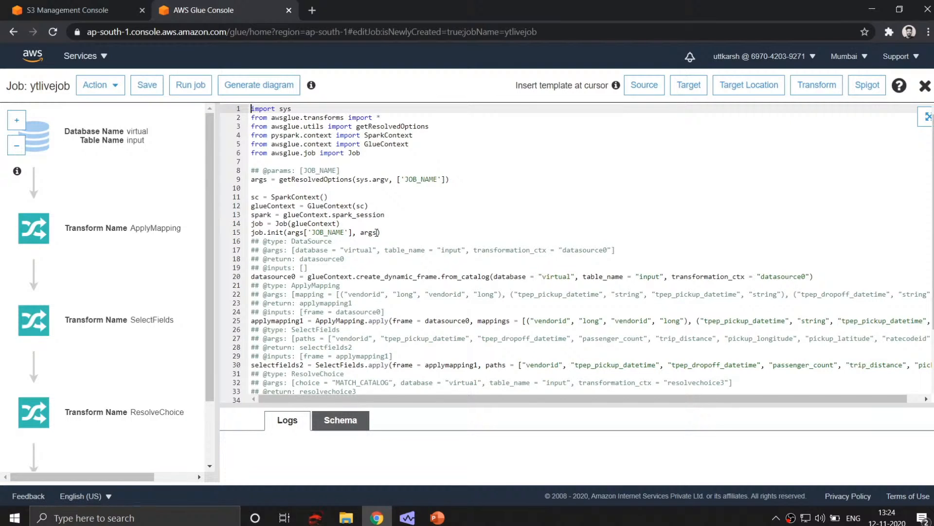
pyautogui.scroll(-3, 377, 232)
# Step: Switch to Visual Studio Code and review pysparkglue.py's imports, database, table and S3 path parameters, and the extract section converting to a data frame
pyautogui.click(672, 515)
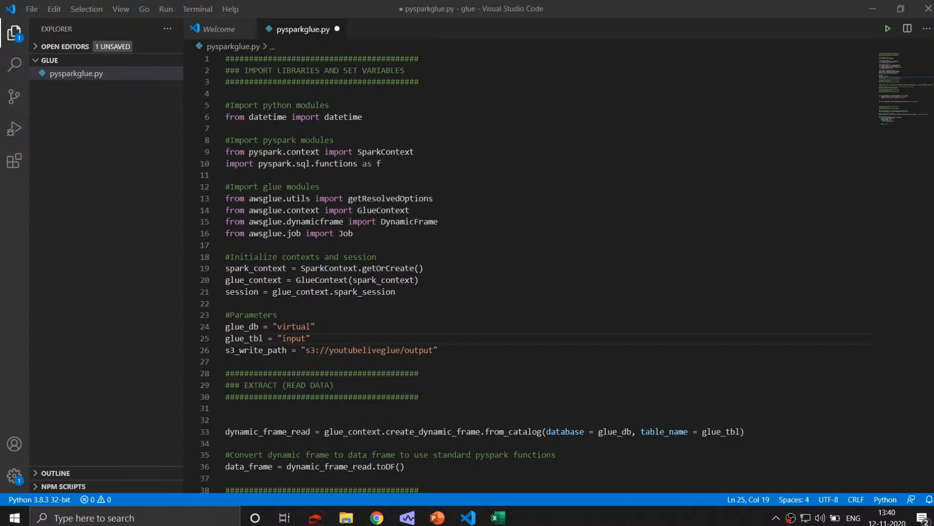
pyautogui.scroll(-3, 361, 300)
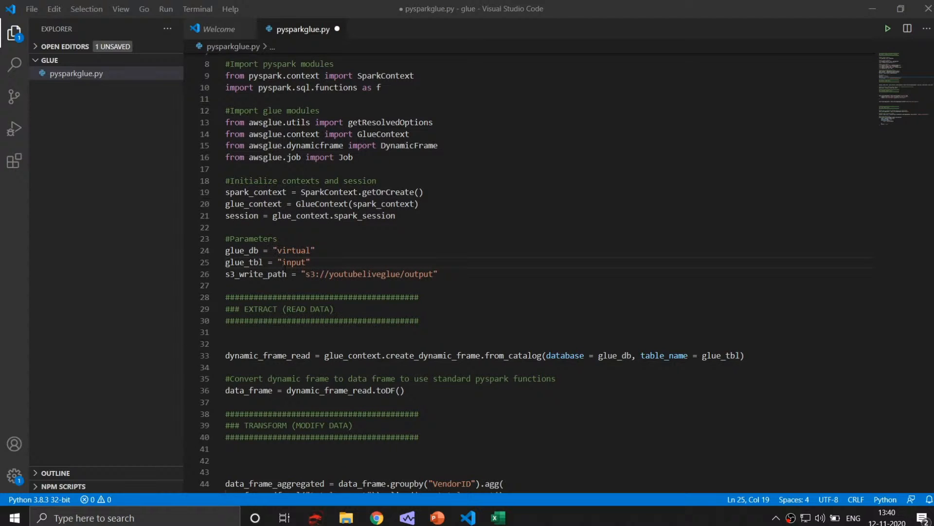
pyautogui.moveTo(282, 262); pyautogui.dragTo(434, 274)
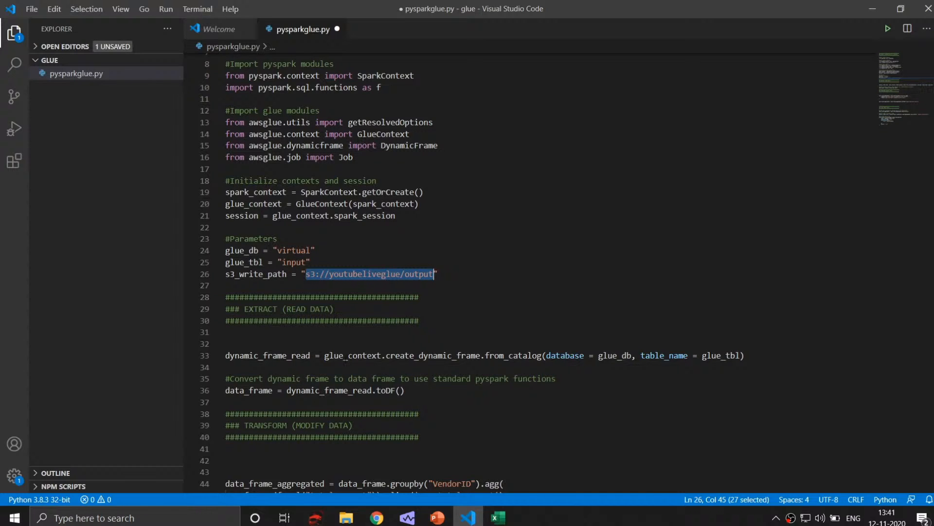
pyautogui.moveTo(387, 355); pyautogui.dragTo(551, 355)
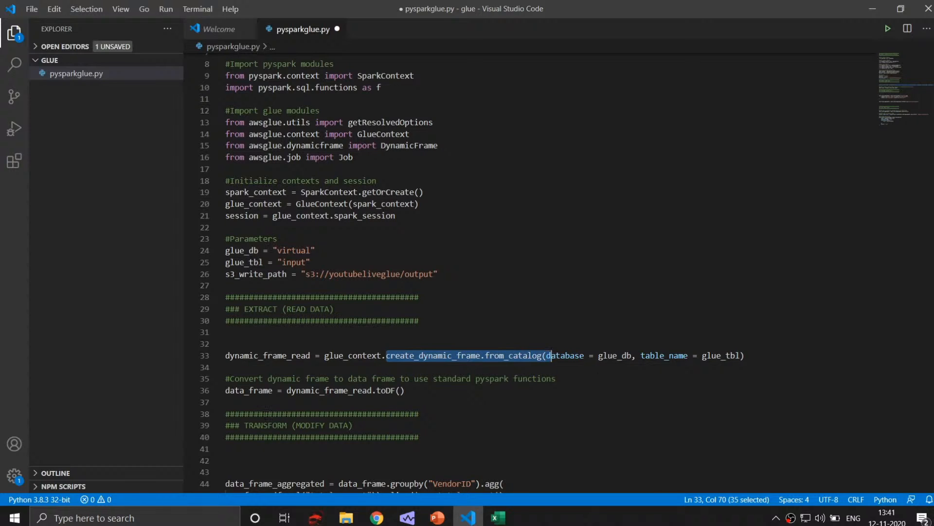
pyautogui.moveTo(404, 390); pyautogui.dragTo(287, 390)
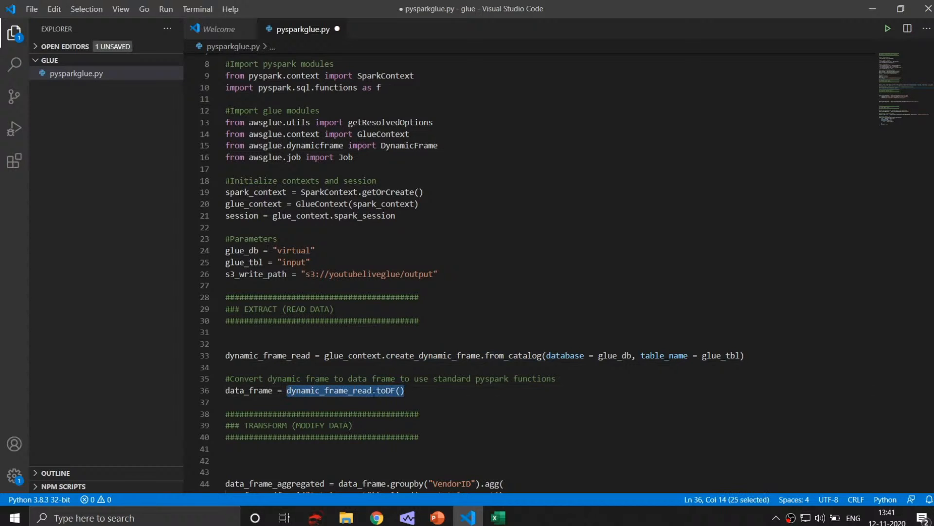
pyautogui.scroll(-2, 374, 392)
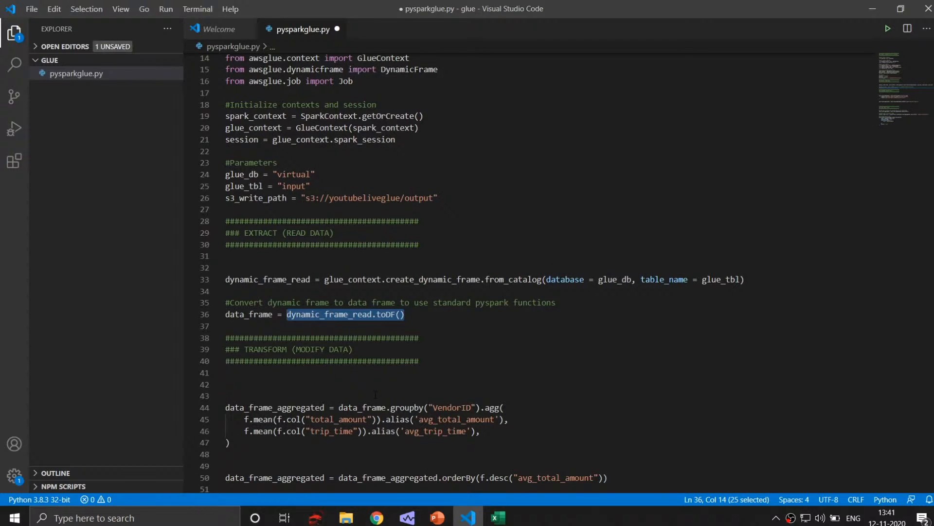
# Step: Examine the script's transform section with its VendorID grouping and averages, and the load section writing the aggregated data to S3
pyautogui.scroll(-2, 375, 394)
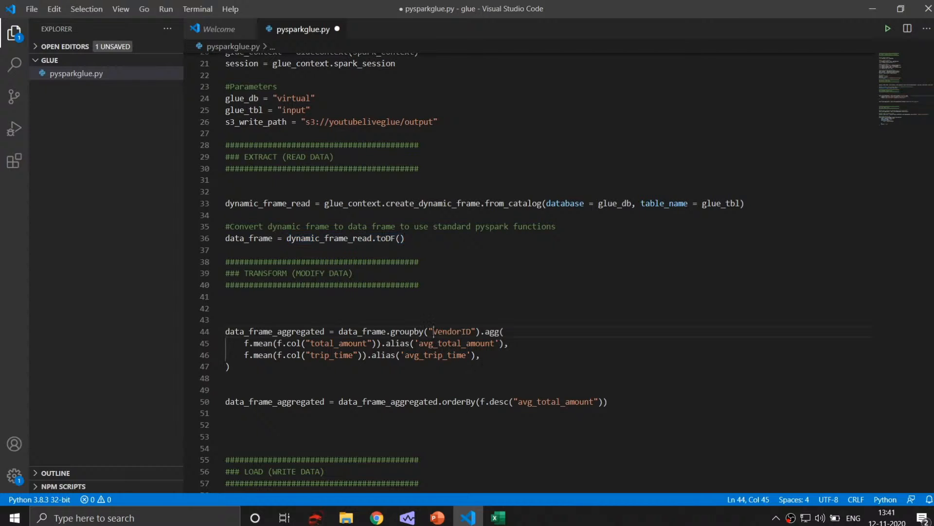
pyautogui.moveTo(433, 331); pyautogui.dragTo(471, 332)
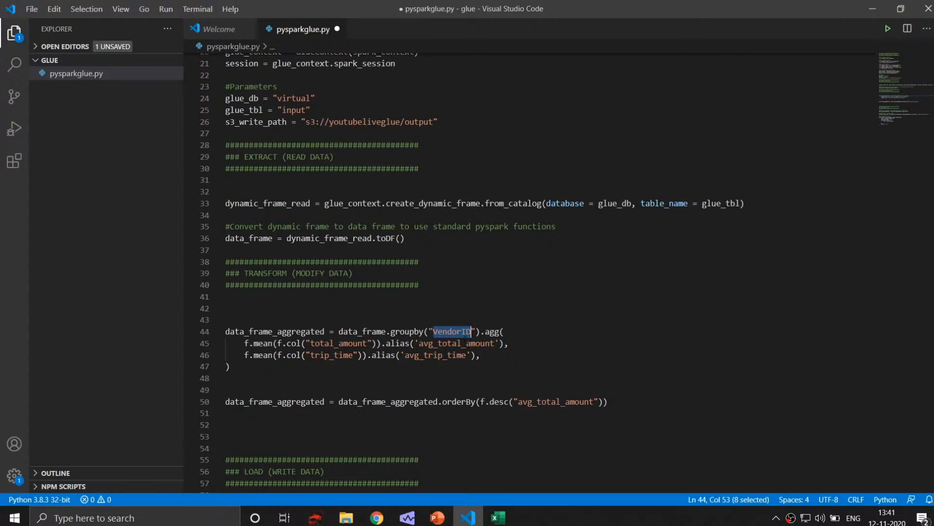
pyautogui.moveTo(310, 343); pyautogui.dragTo(369, 343)
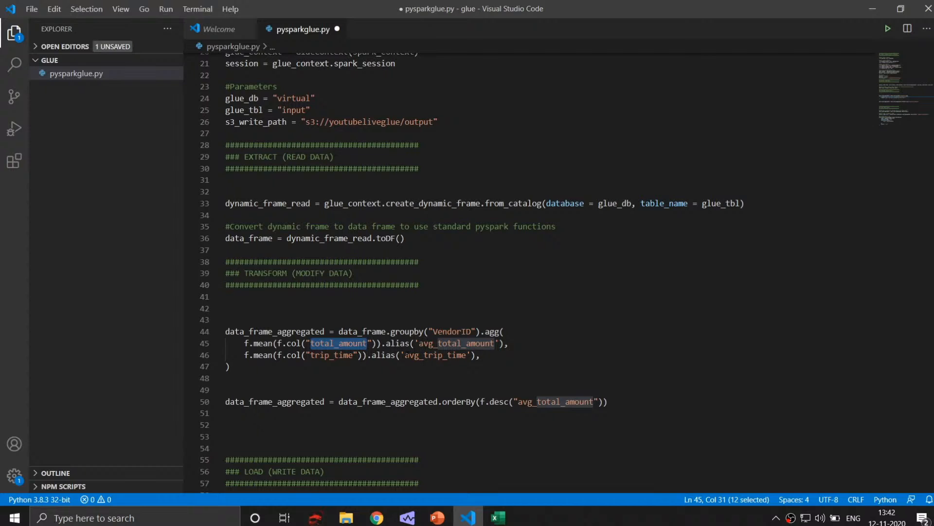
pyautogui.moveTo(404, 355); pyautogui.dragTo(466, 355)
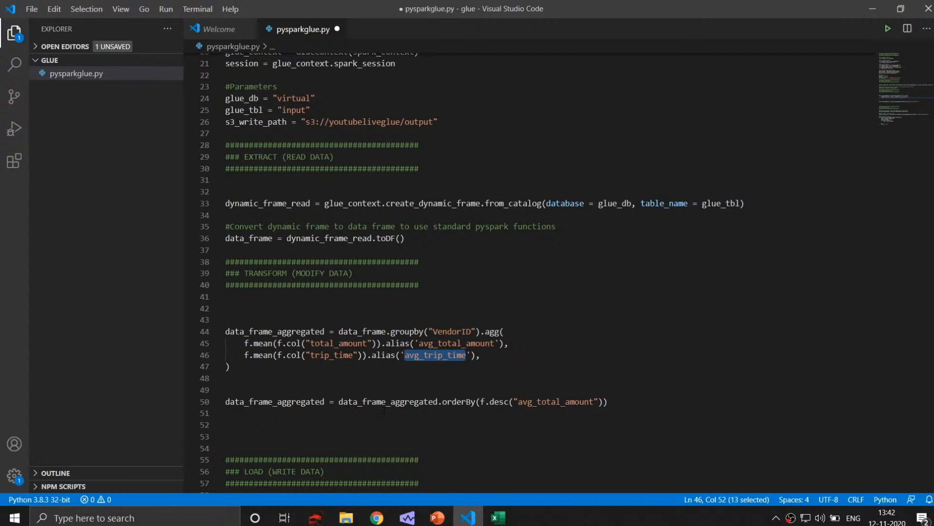
pyautogui.scroll(-2, 384, 410)
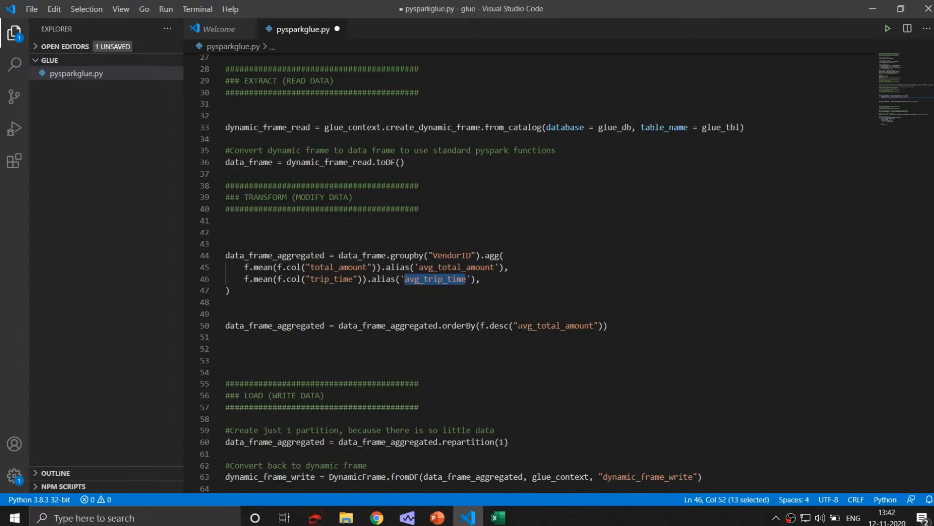
pyautogui.scroll(-2, 520, 326)
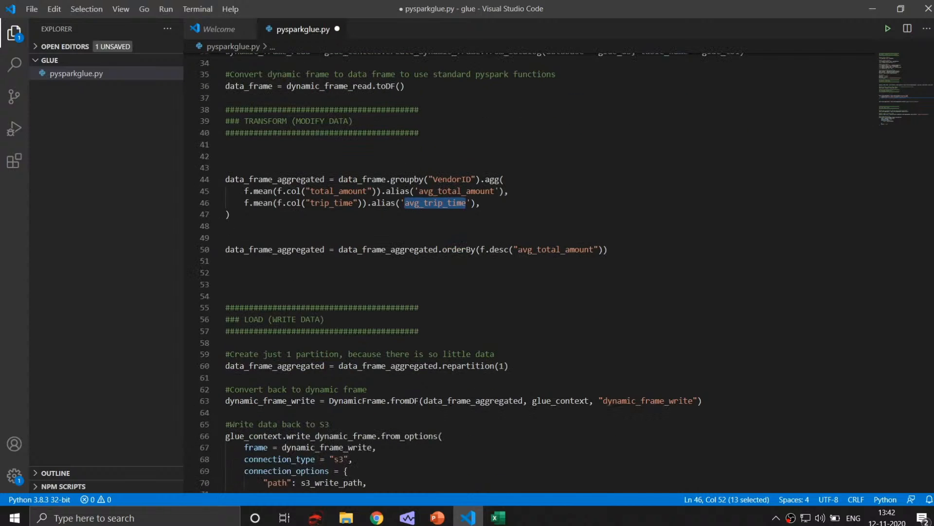
pyautogui.moveTo(244, 121); pyautogui.dragTo(353, 120)
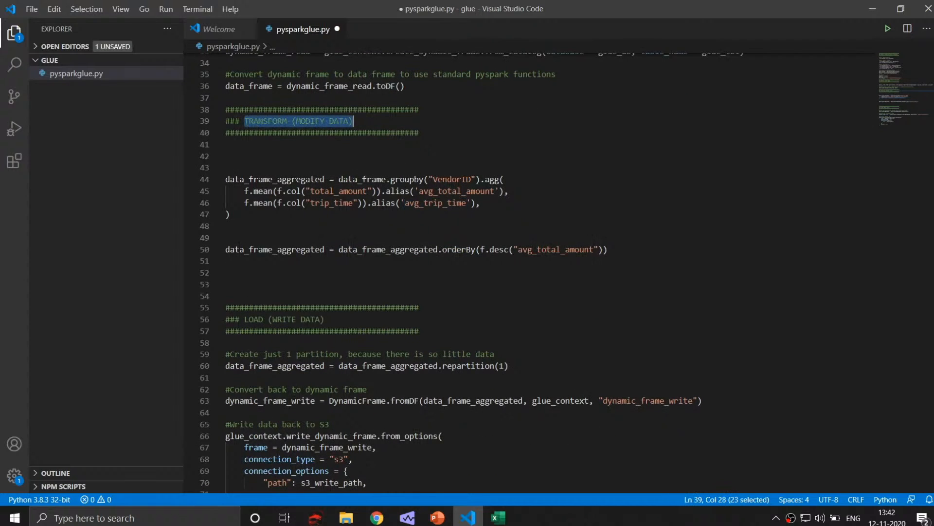
pyautogui.scroll(-3, 352, 121)
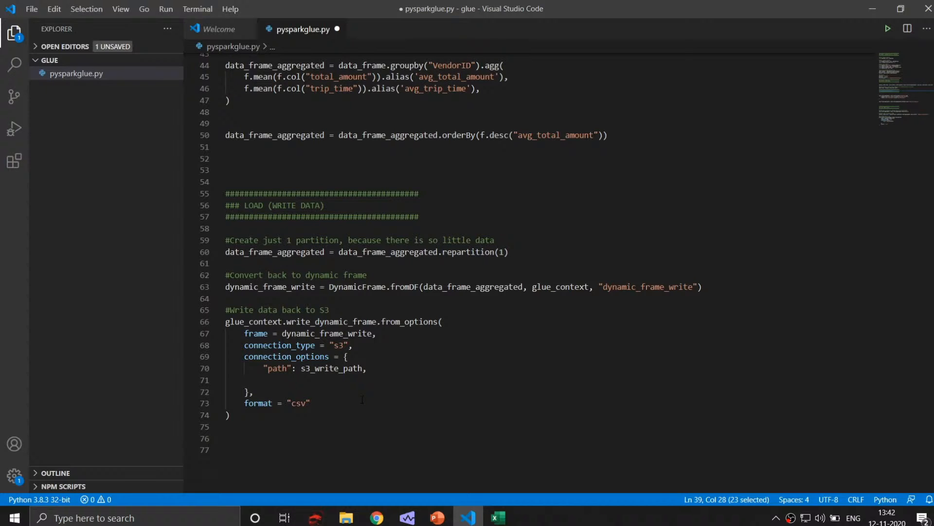
pyautogui.doubleClick(299, 403)
pyautogui.scroll(-3, 366, 401)
pyautogui.scroll(3, 366, 402)
# Step: Copy the entire pysparkglue.py script and replace the generated script of ytlivejob in the AWS Glue Console with it
pyautogui.moveTo(341, 419); pyautogui.dragTo(219, 58)
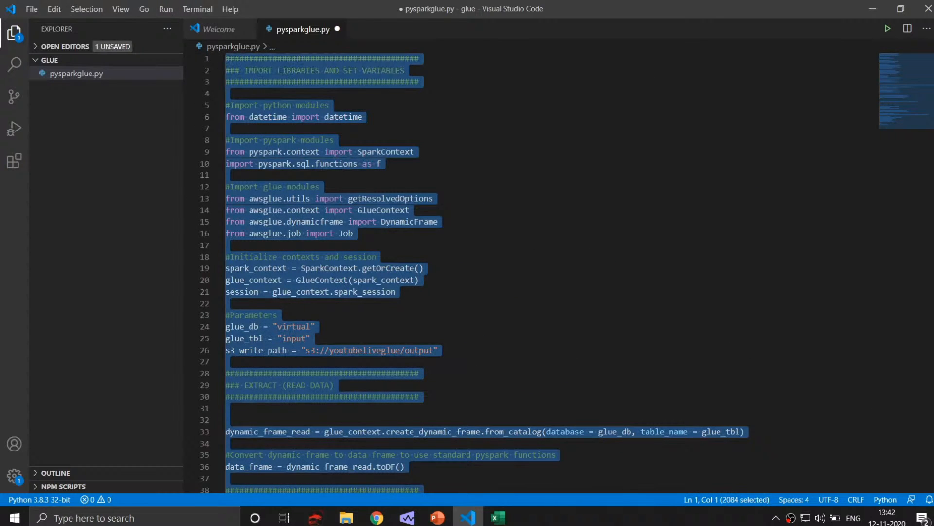
pyautogui.click(376, 517)
pyautogui.click(390, 296)
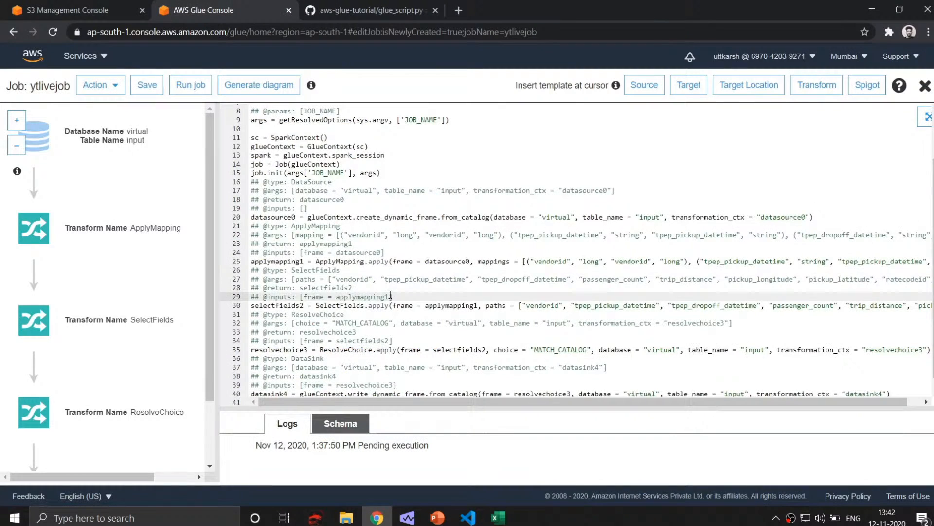
pyautogui.hotkey('ctrl', 'a')
pyautogui.press('BackSpace')
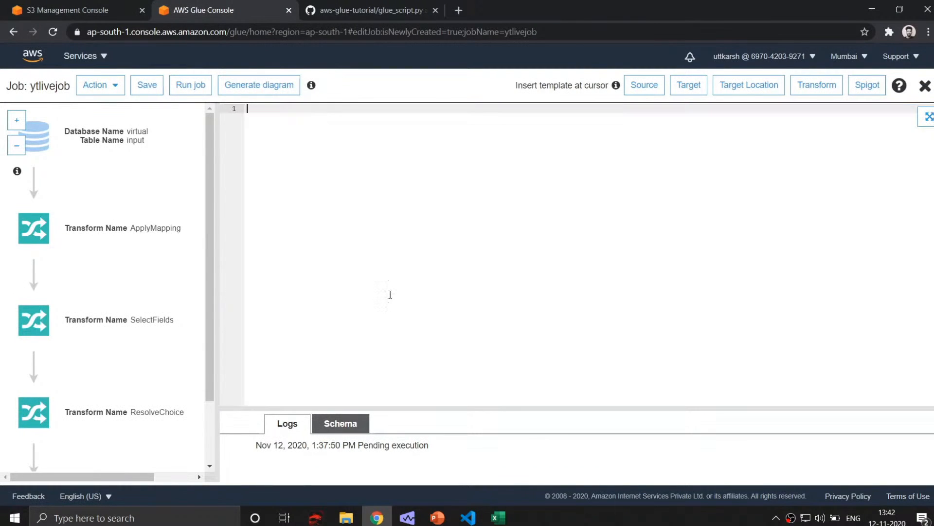
pyautogui.hotkey('ctrl', 'v')
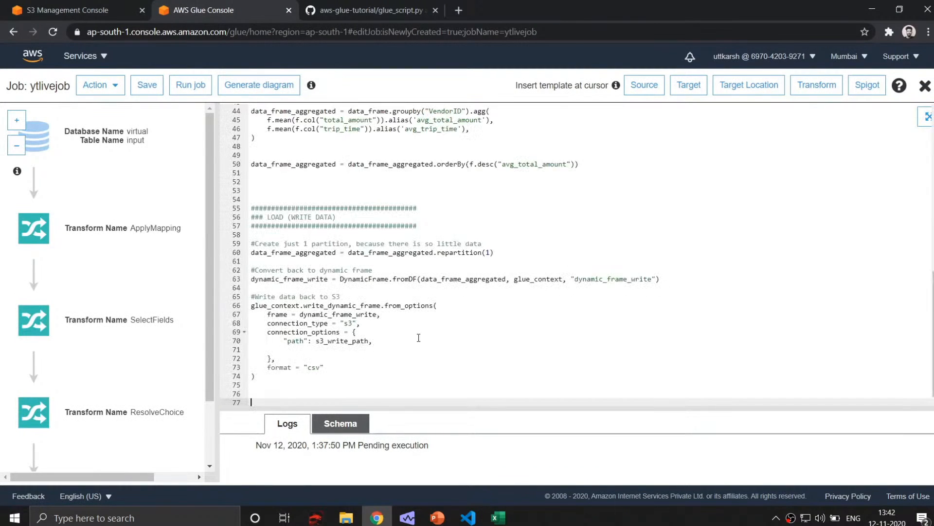
pyautogui.scroll(5, 419, 337)
pyautogui.scroll(2, 419, 337)
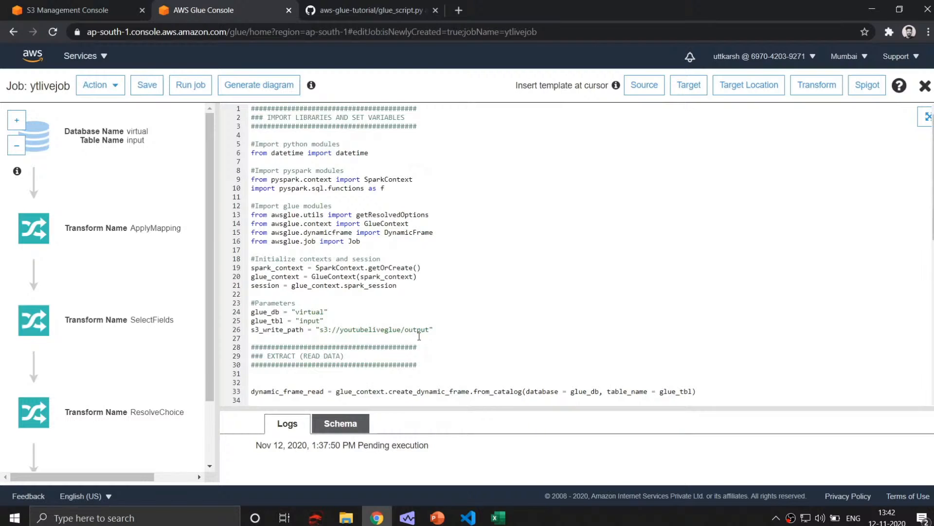
# Step: Run ytlivejob with the default parameters
pyautogui.click(190, 87)
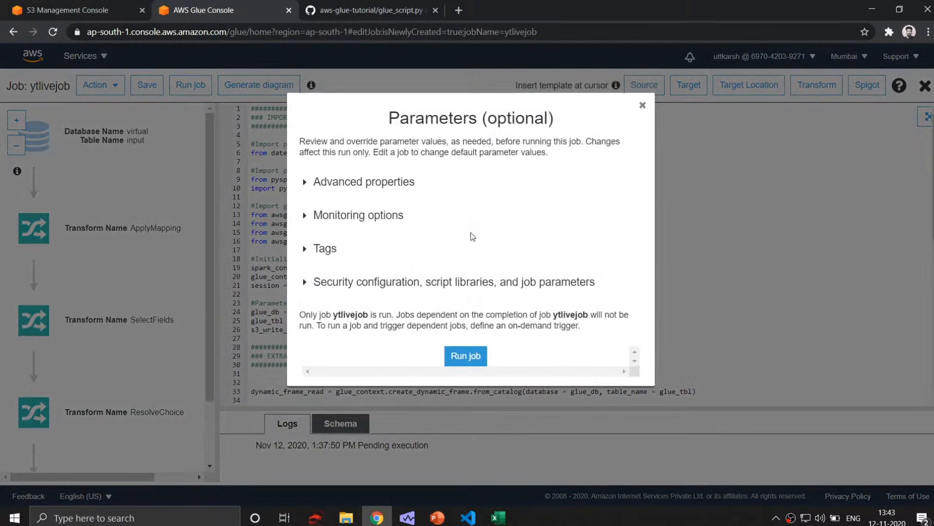
pyautogui.click(466, 360)
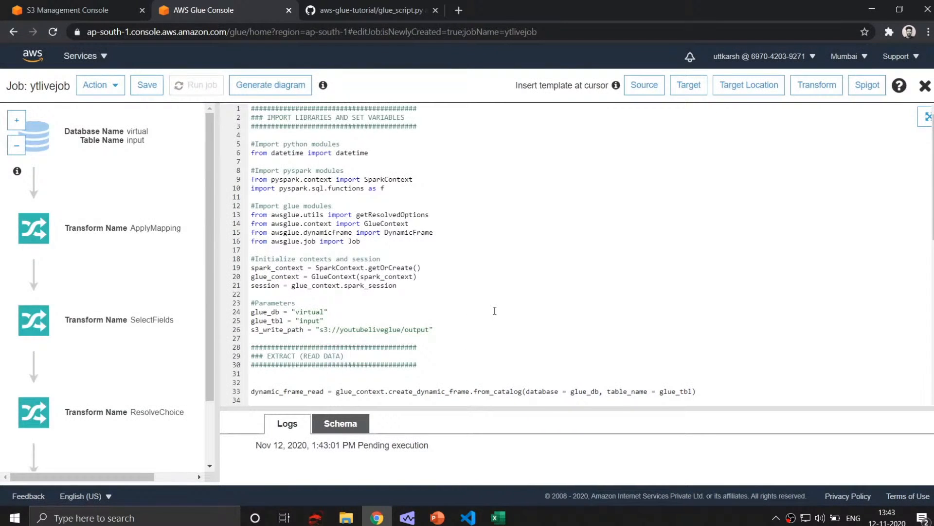
pyautogui.scroll(-1, 493, 310)
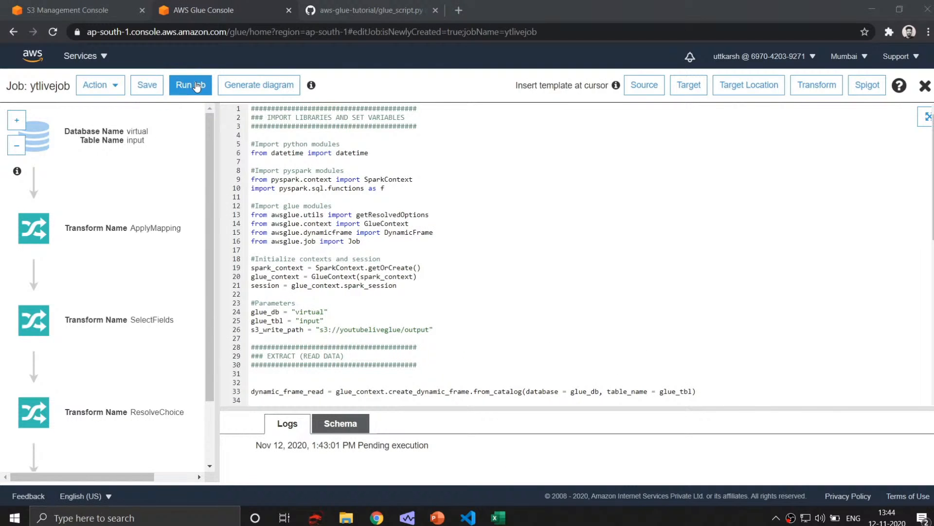
# Step: Open the output folder of the youtubeliveglue bucket in S3 and download its result file to Downloads as glueoutput.csv
pyautogui.click(88, 4)
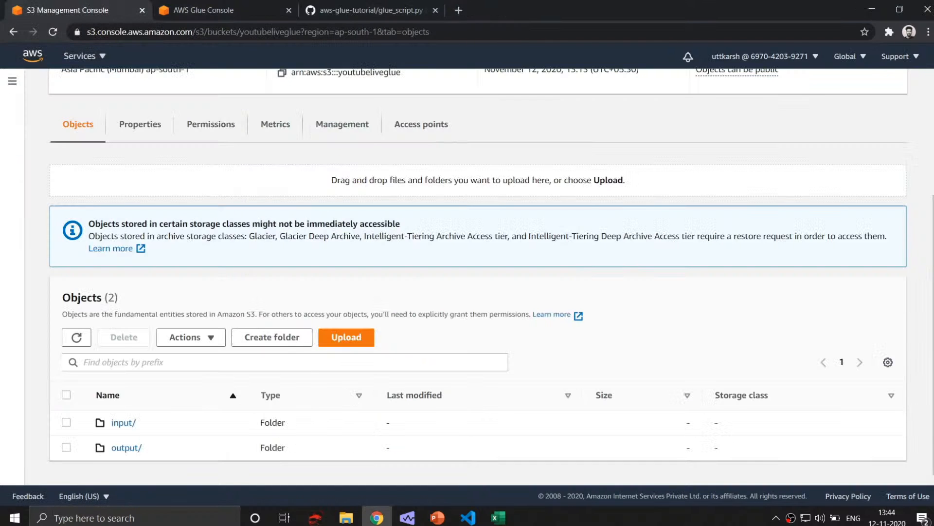
pyautogui.click(128, 451)
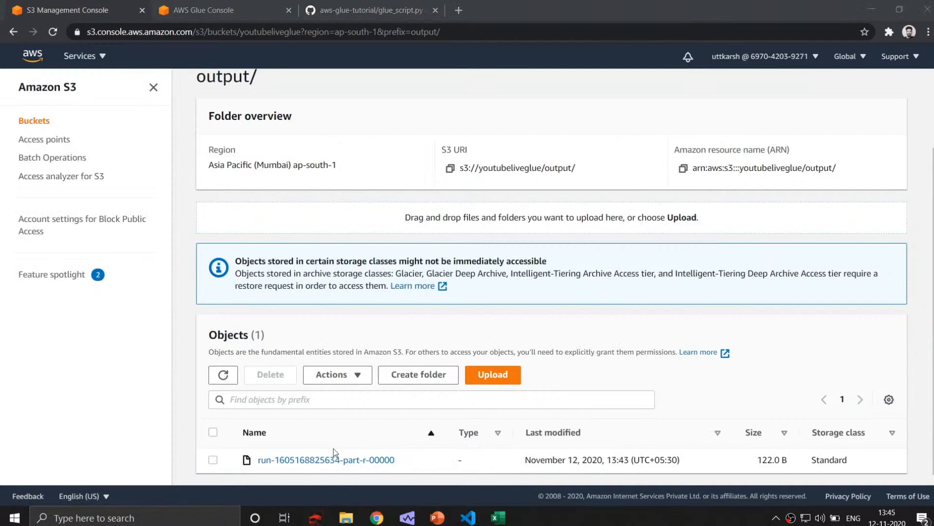
pyautogui.click(214, 459)
pyautogui.click(340, 376)
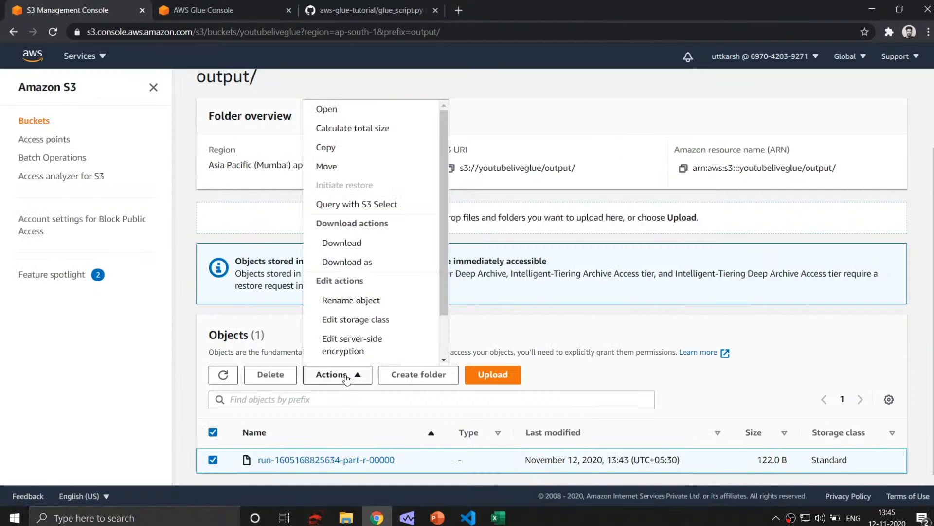
pyautogui.click(373, 264)
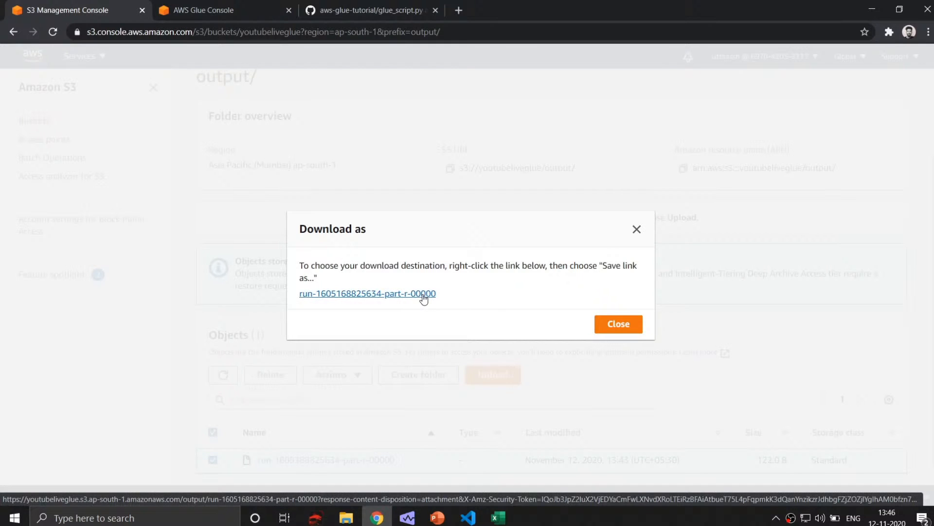
pyautogui.click(422, 294)
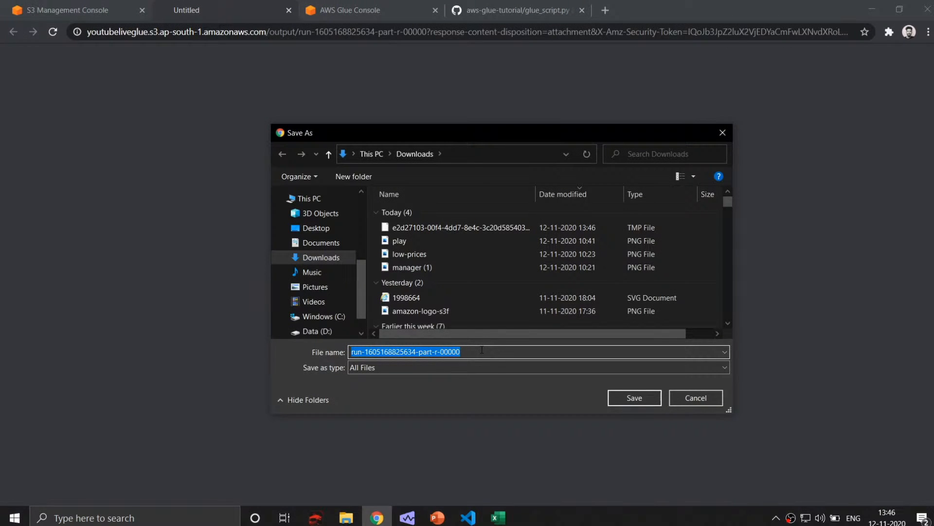
pyautogui.write('glue')
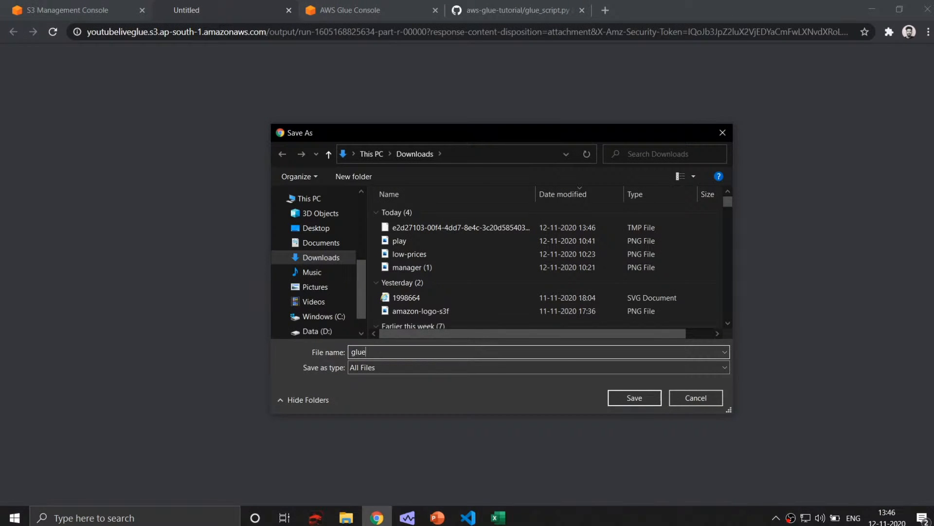
pyautogui.write('output.csv')
pyautogui.click(644, 401)
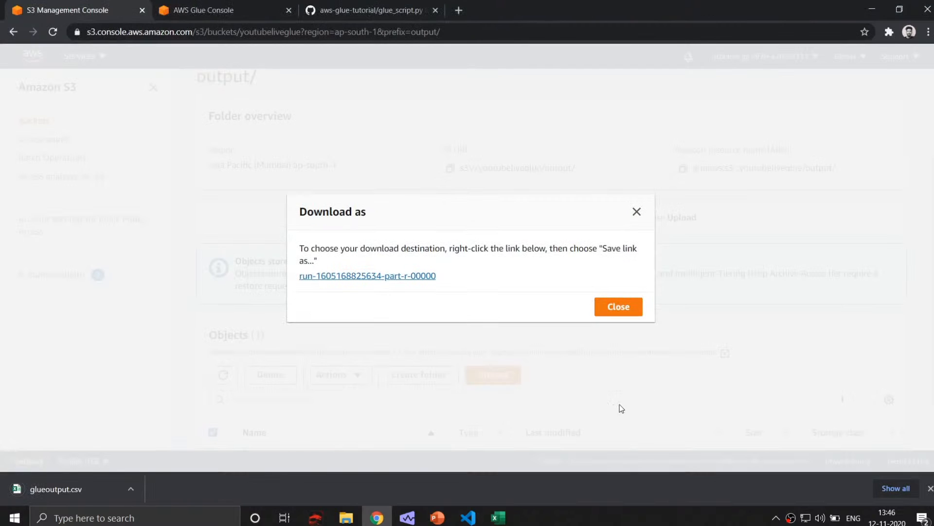
# Step: Open the downloaded glueoutput.csv in Excel and widen the average trip time and average total amount columns
pyautogui.click(69, 496)
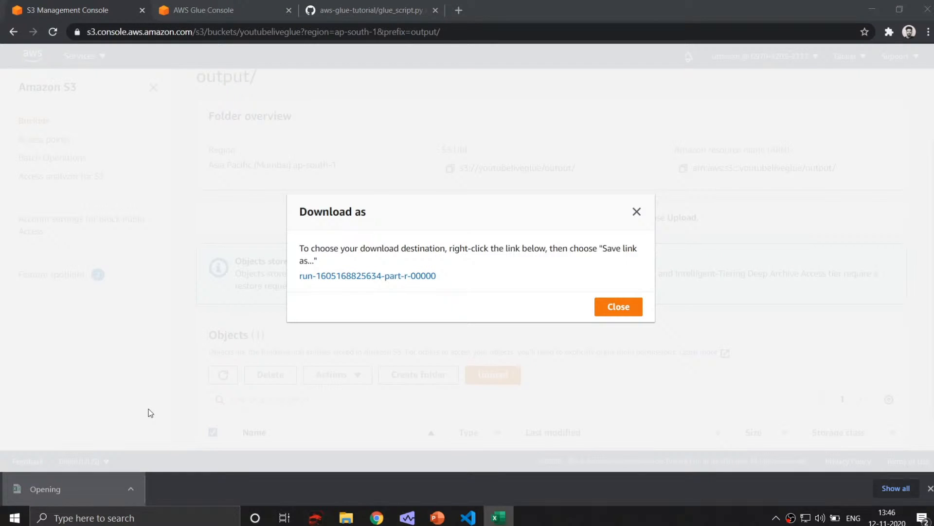
pyautogui.click(501, 519)
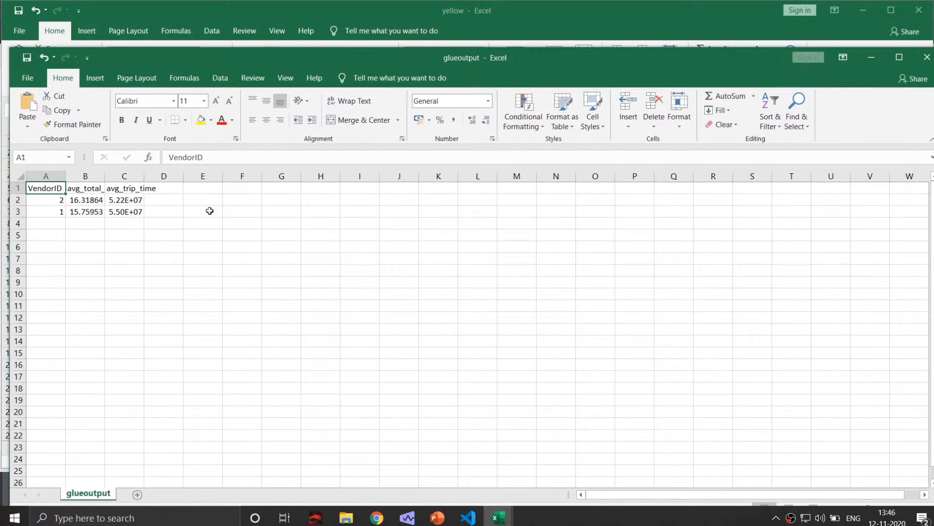
pyautogui.moveTo(144, 178); pyautogui.dragTo(196, 182)
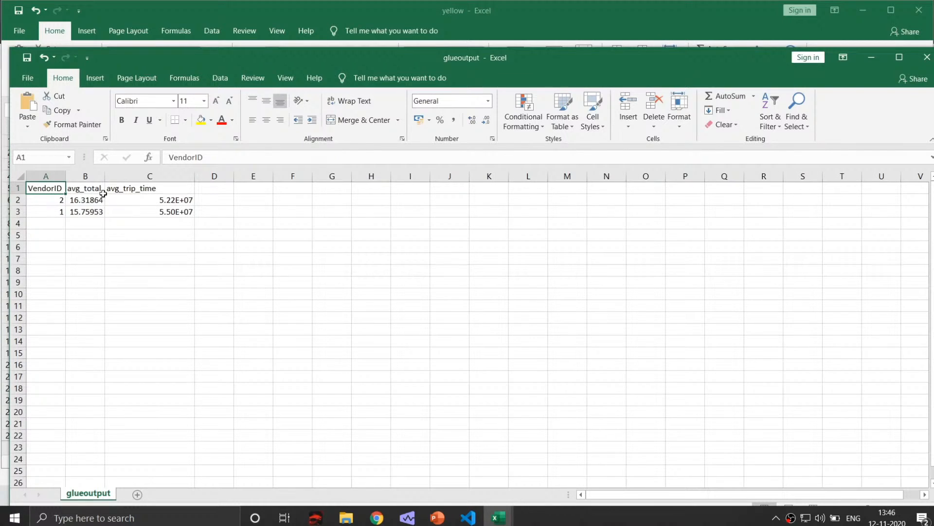
pyautogui.moveTo(104, 177); pyautogui.dragTo(120, 182)
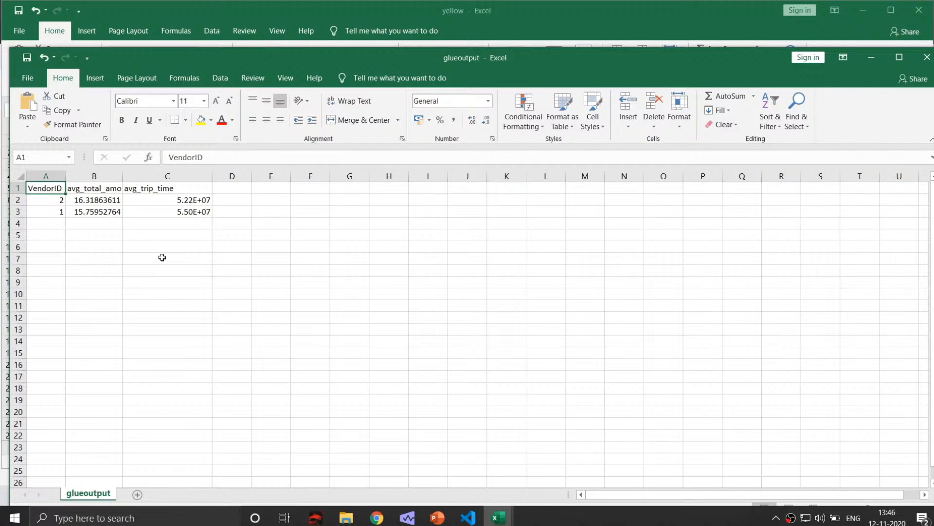
# Step: Switch back to the S3 console and close the Download as dialog
pyautogui.click(377, 517)
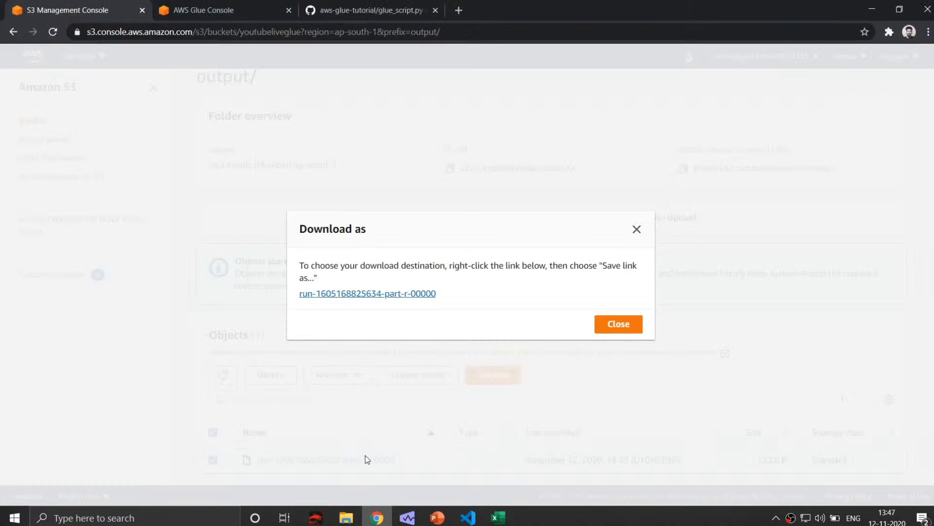
pyautogui.click(635, 230)
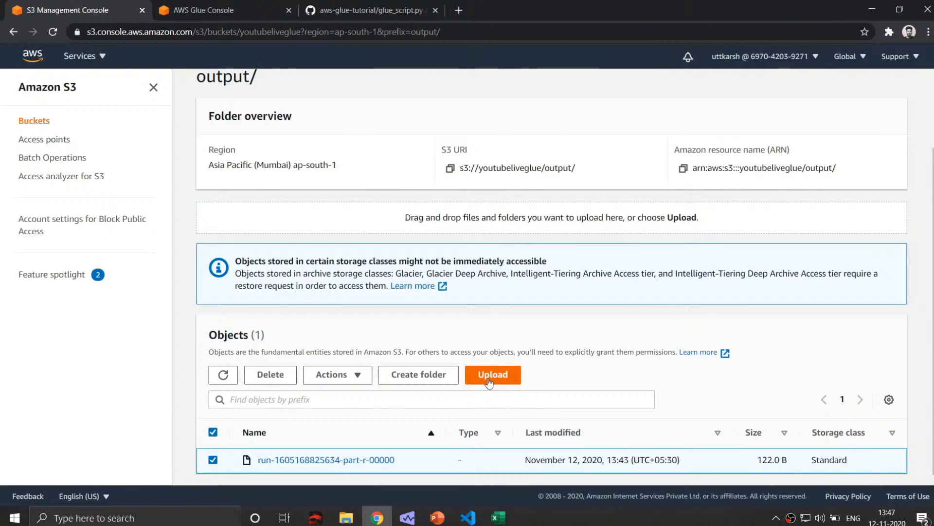